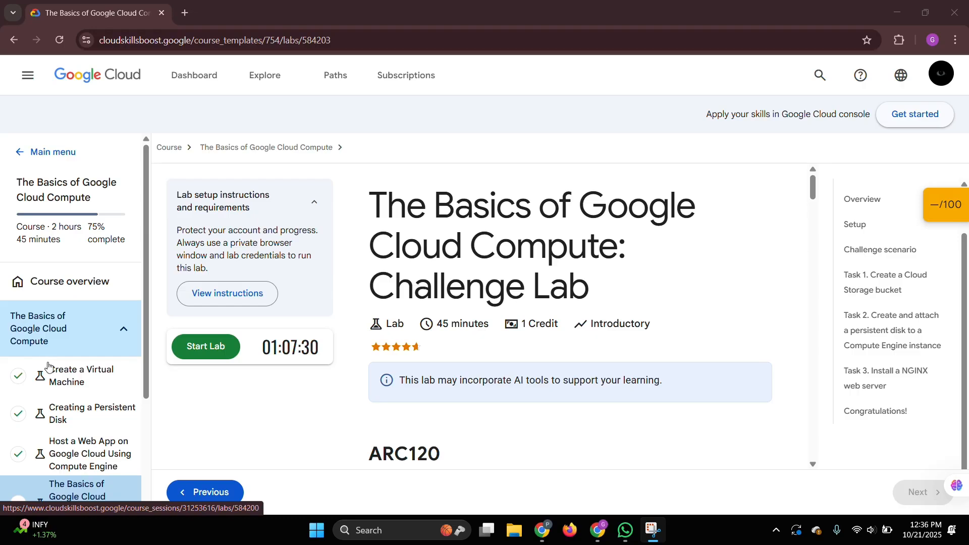
- Preview Task 1 of the Basics of Google Cloud Compute challenge lab and launch the lab with 1 credit
scroll(24, 361, down, 1)
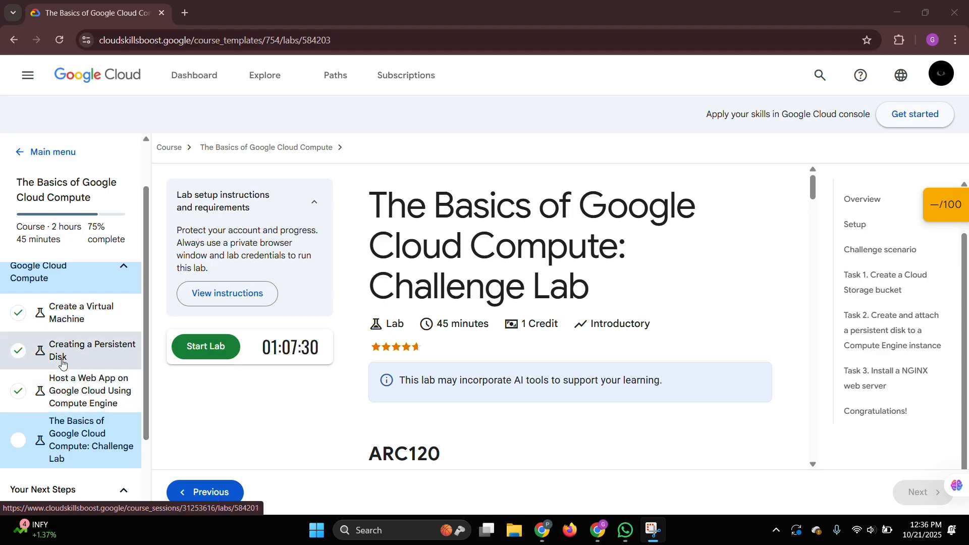
click(881, 291)
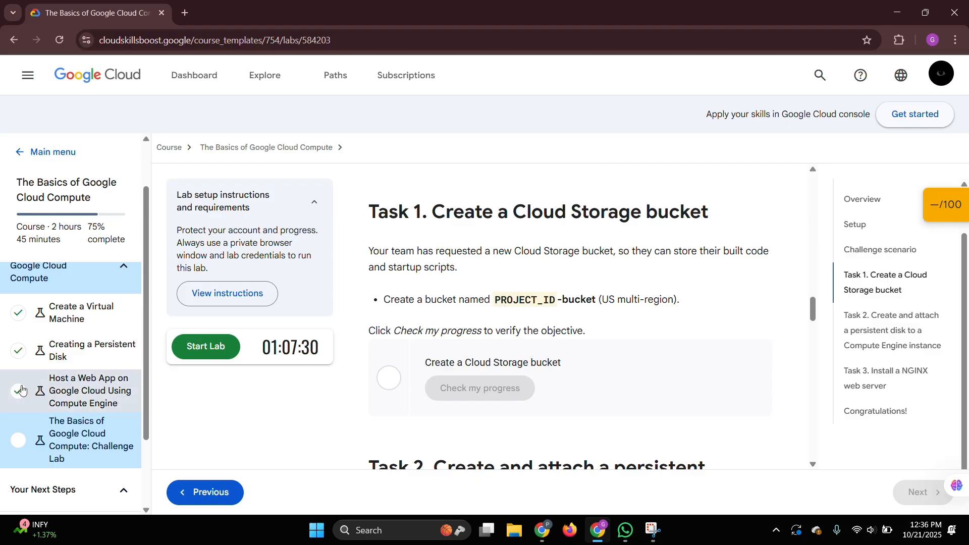
scroll(578, 357, up, 15)
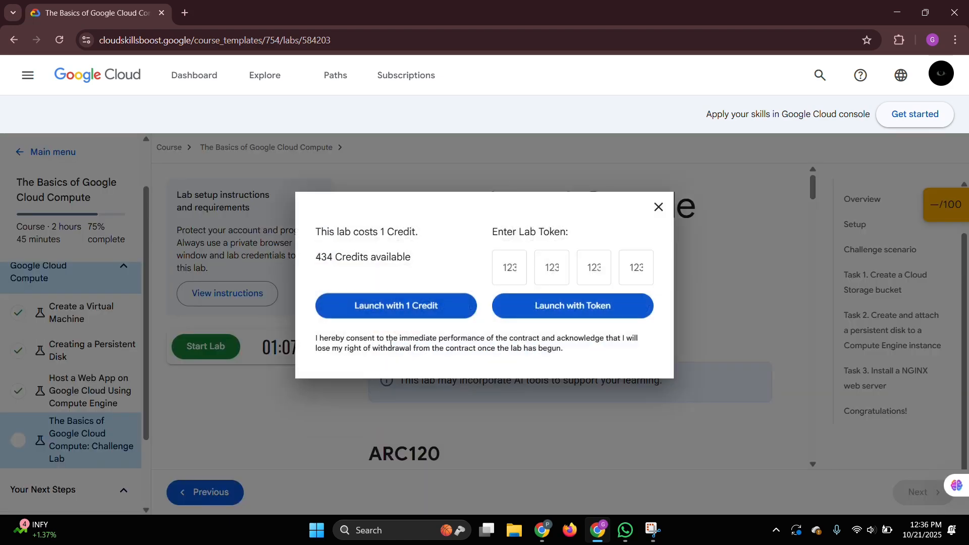
click(388, 318)
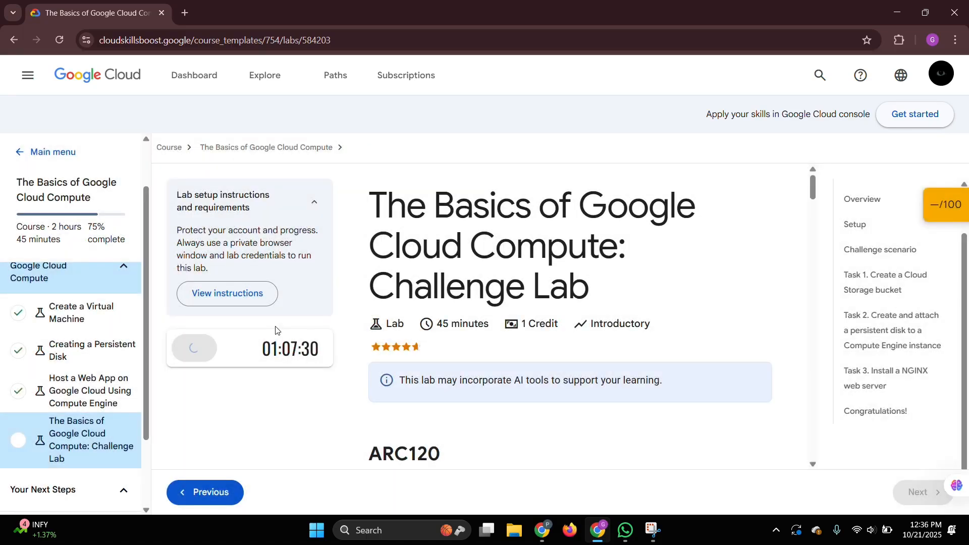
- Open the lab's Google Cloud console in an incognito window, accept the new account notice and agree to the terms of service
click(864, 292)
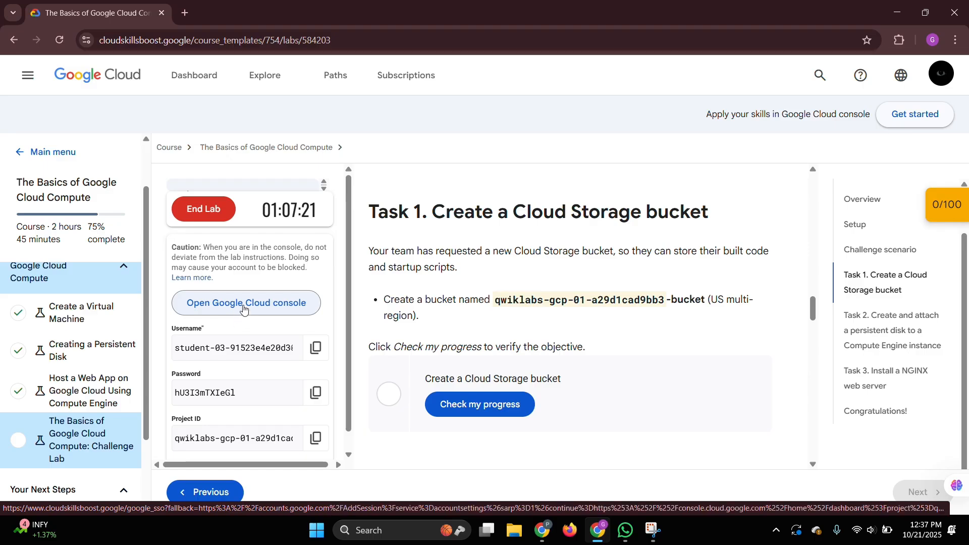
right_click(244, 309)
click(339, 152)
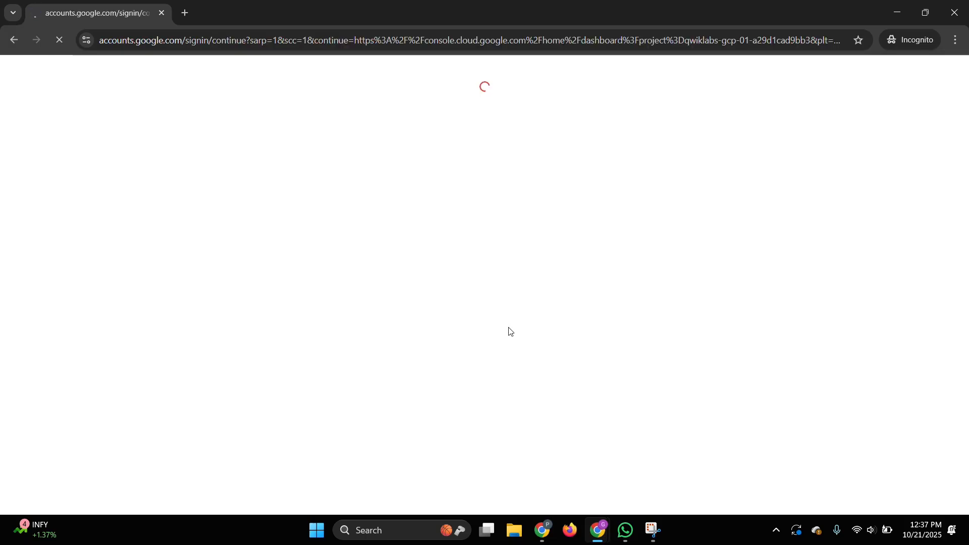
click(484, 408)
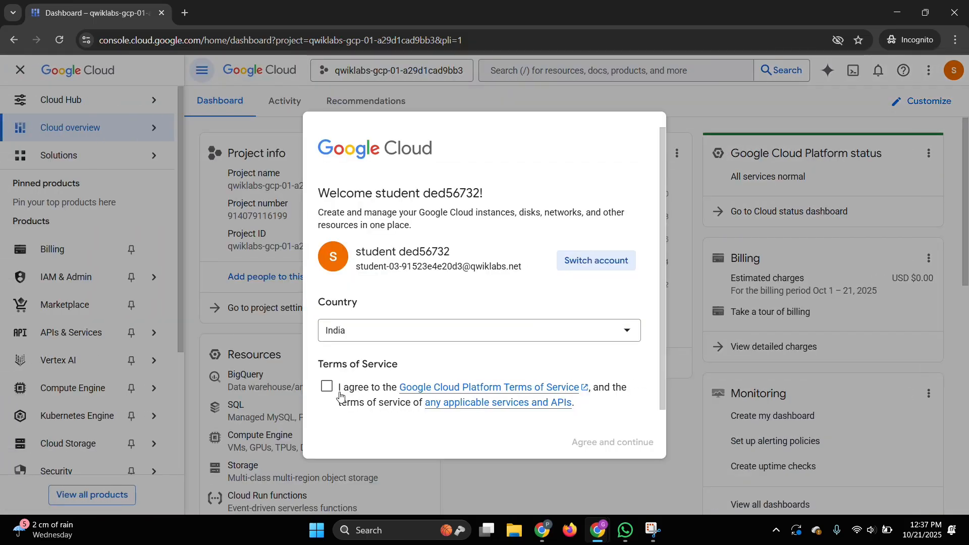
click(329, 387)
click(621, 444)
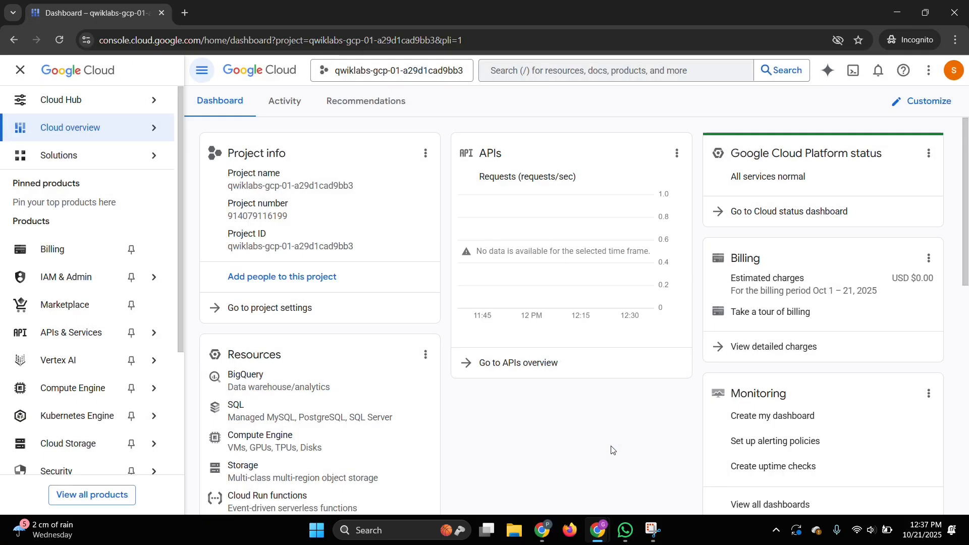
- Check the Task 1 instructions in the lab and go to the console's Cloud Storage Buckets page by searching for buckets
mouse_move(600, 525)
click(541, 474)
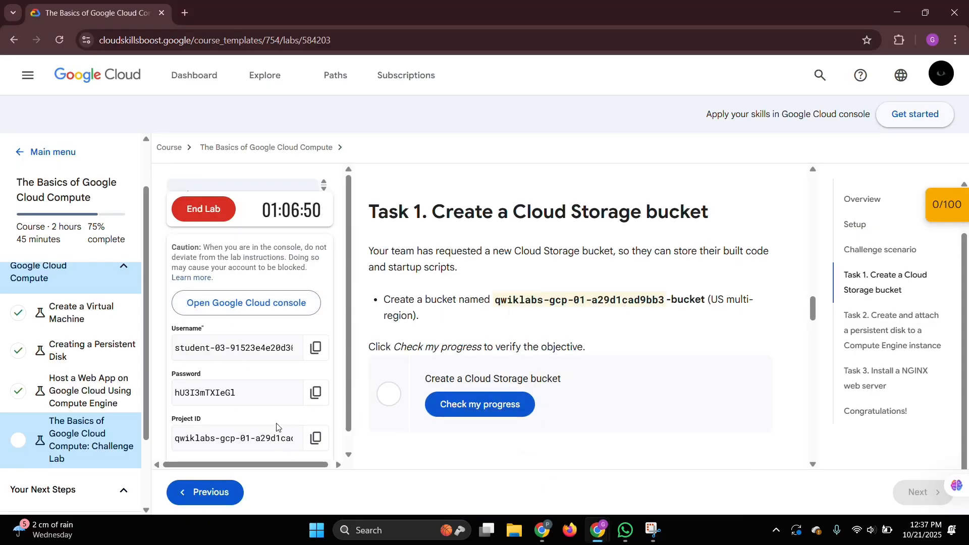
mouse_move(598, 534)
click(659, 474)
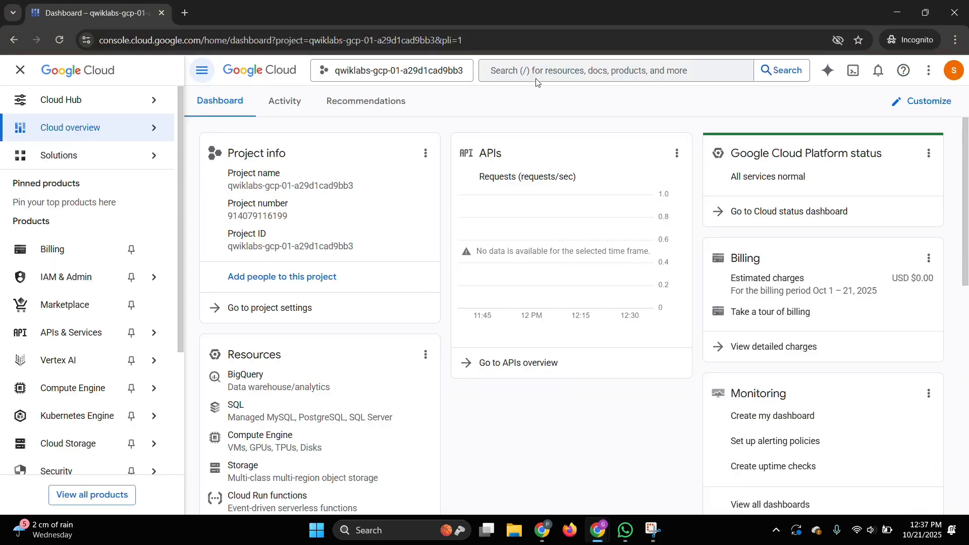
click(536, 74)
text(buckets)
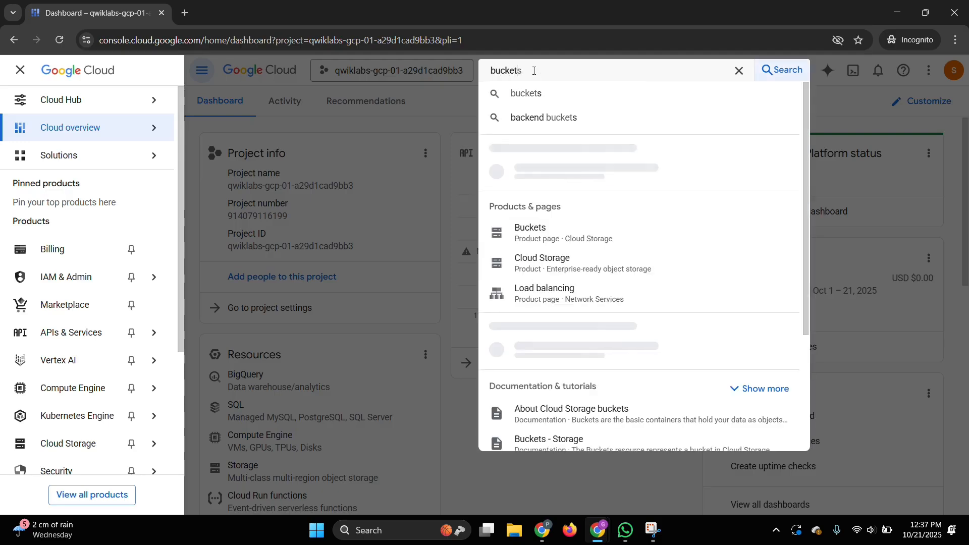
click(525, 167)
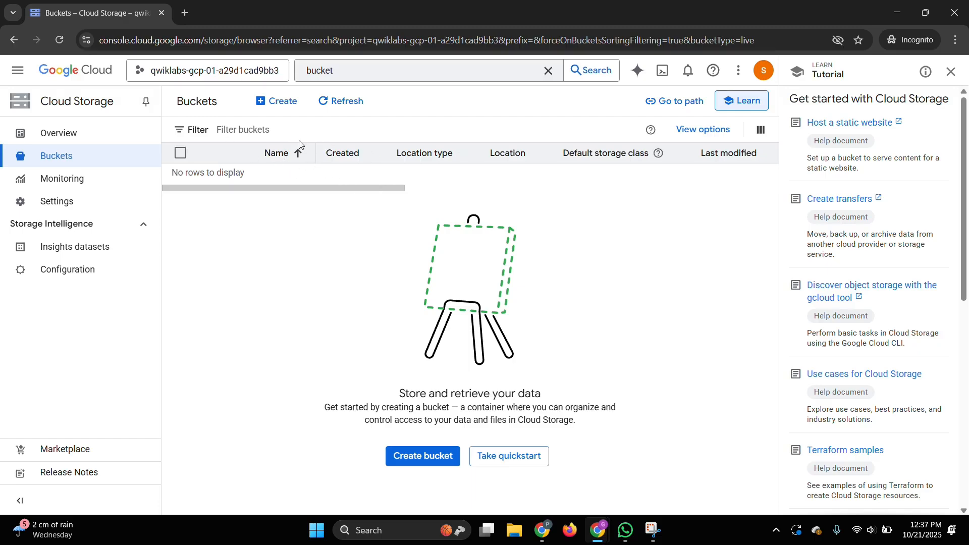
- Start a new bucket named qwiklabs-gcp-01-a29d1cad9bb3-bucket, copying the name from the lab's Task 1 instructions, and continue to the location settings
click(282, 104)
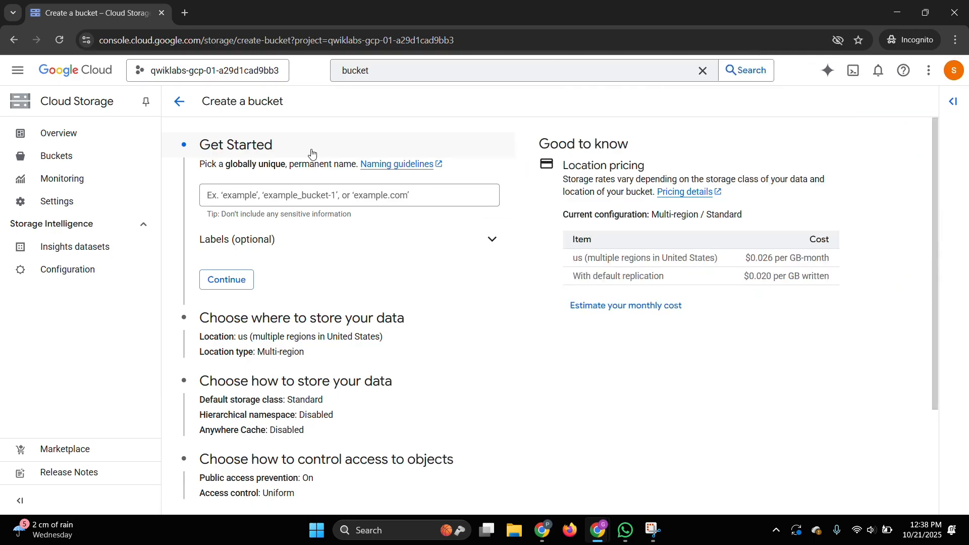
click(592, 539)
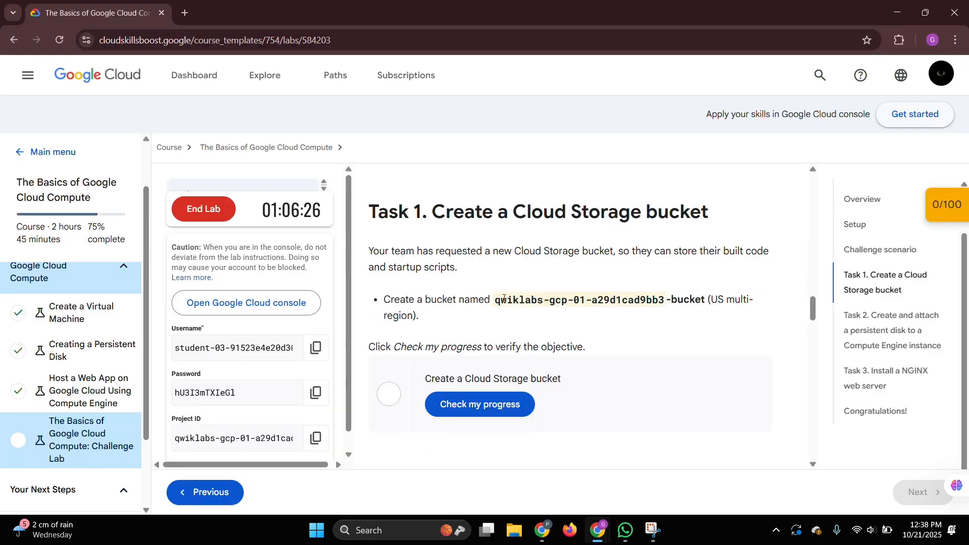
drag(497, 301, 703, 297)
key(ctrl+c)
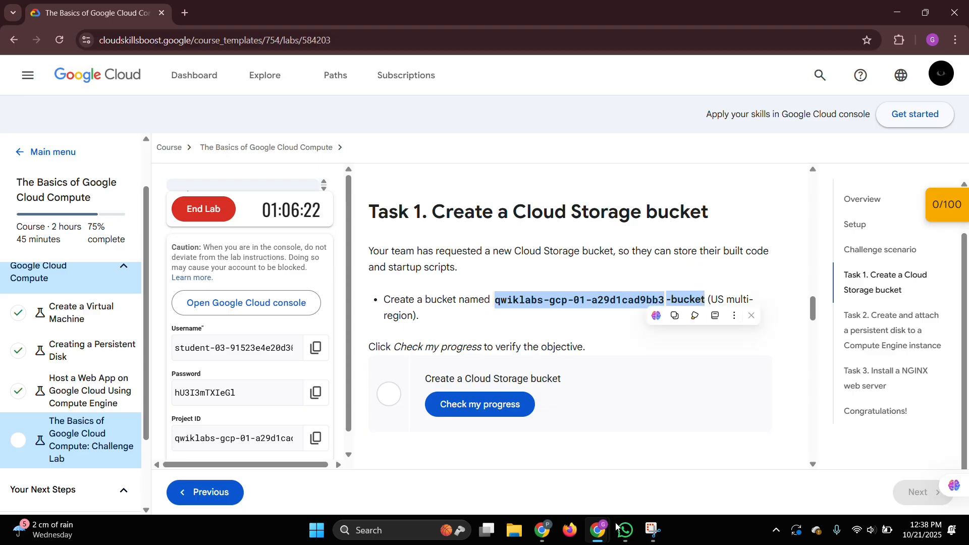
click(597, 530)
click(285, 198)
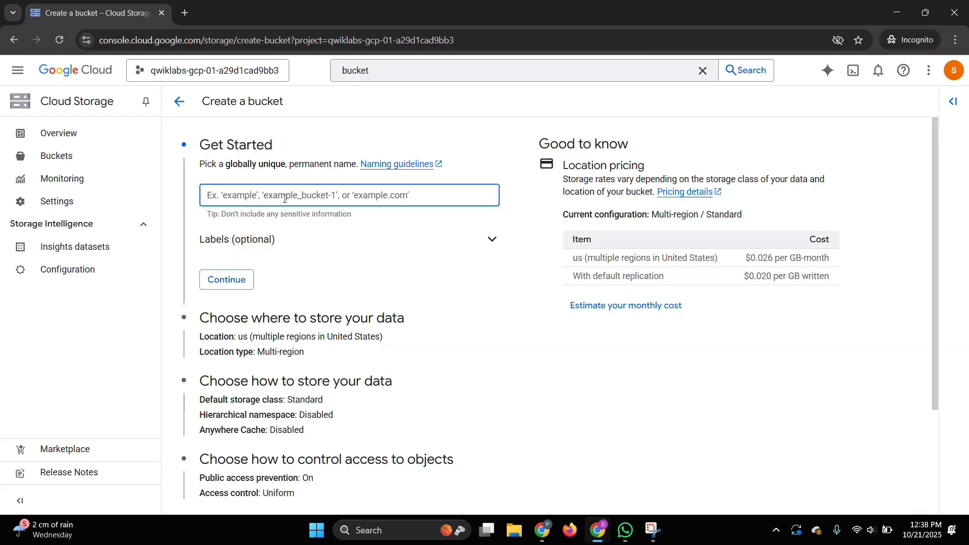
key(ctrl+v)
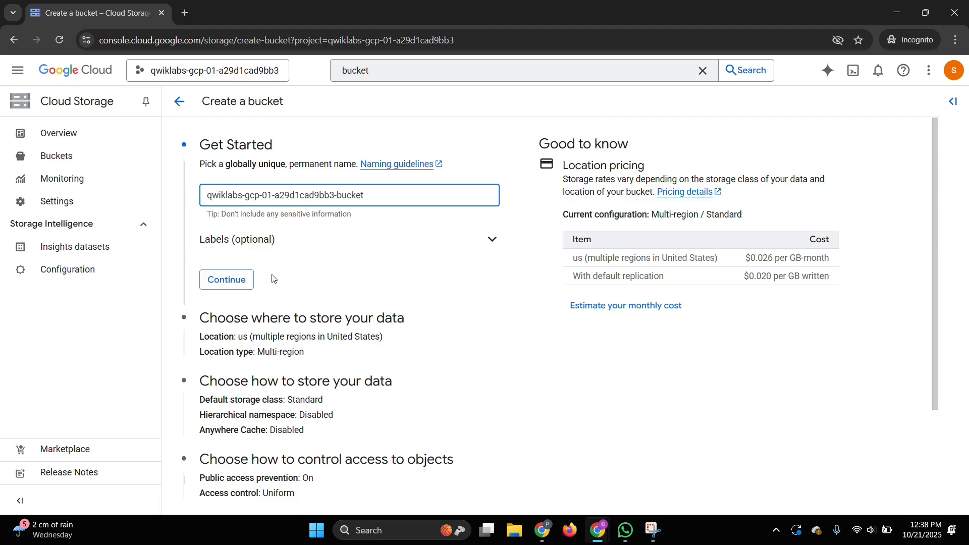
click(247, 280)
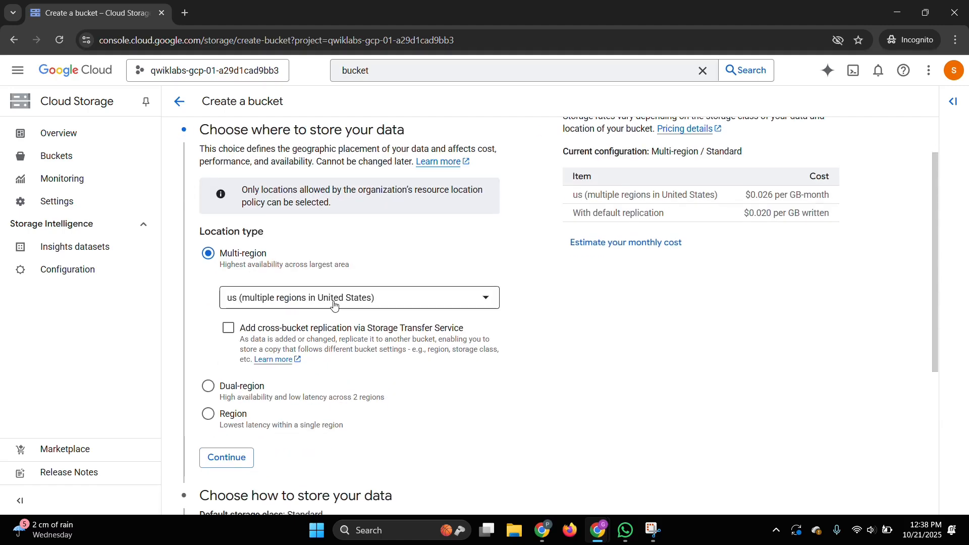
- Check the lab's location requirement, keep the us multi-region location, and create the bucket with public access prevention enforced
click(597, 530)
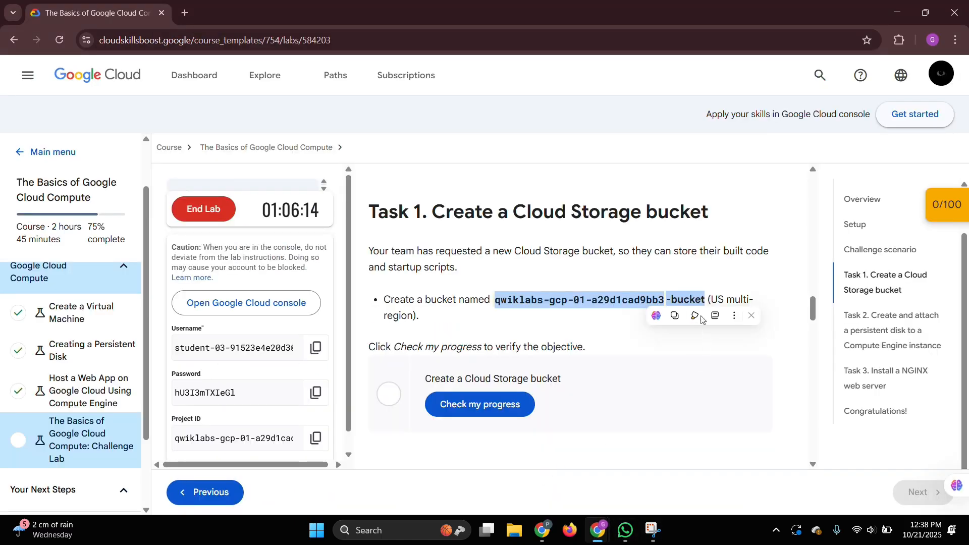
click(718, 303)
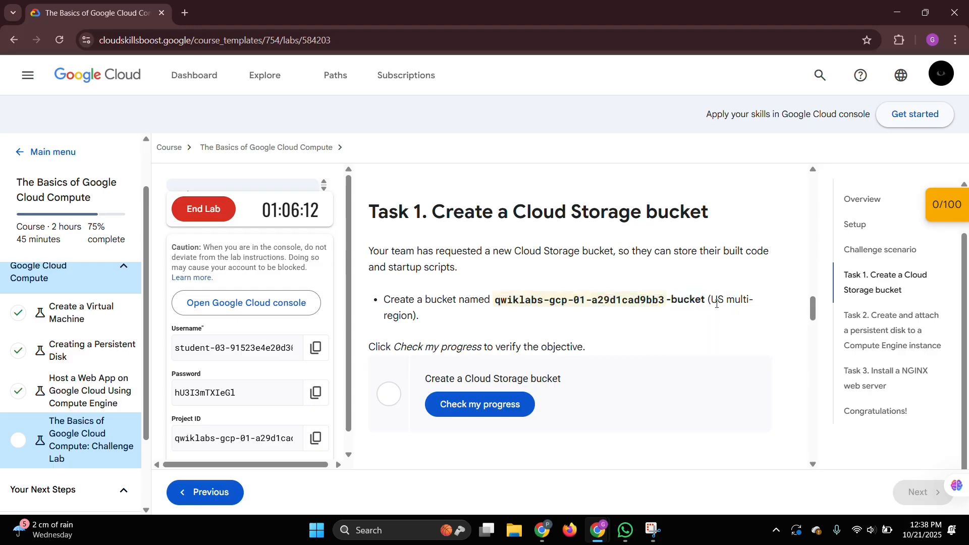
mouse_move(600, 529)
click(640, 482)
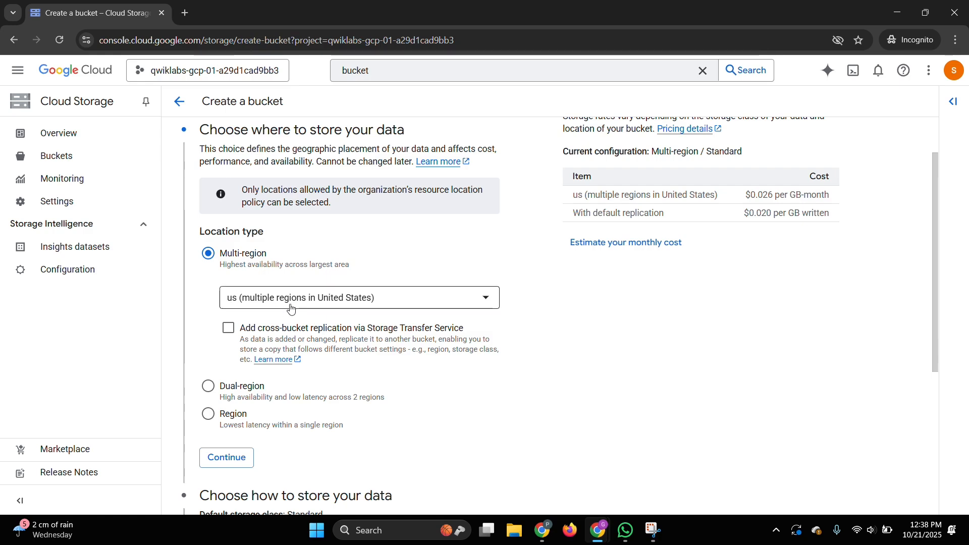
scroll(281, 365, down, 5)
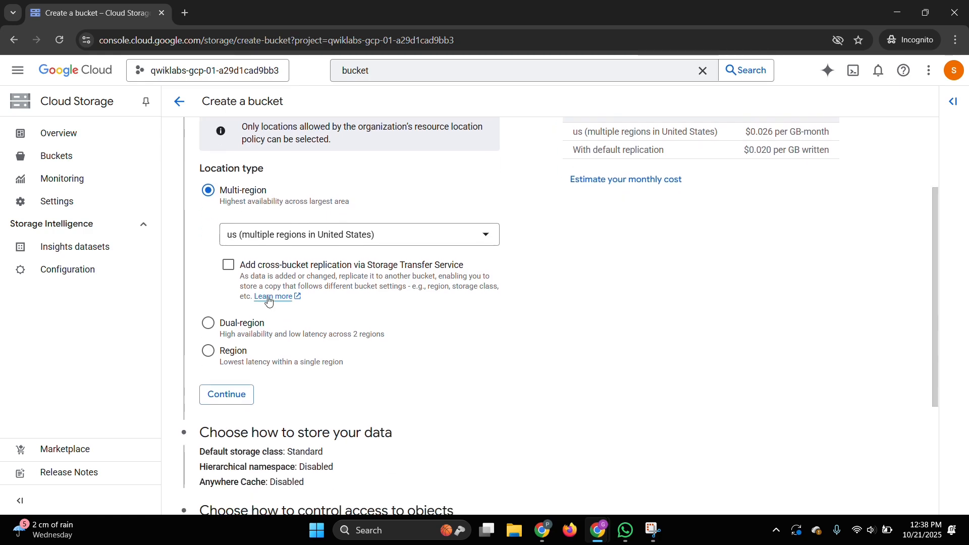
click(199, 489)
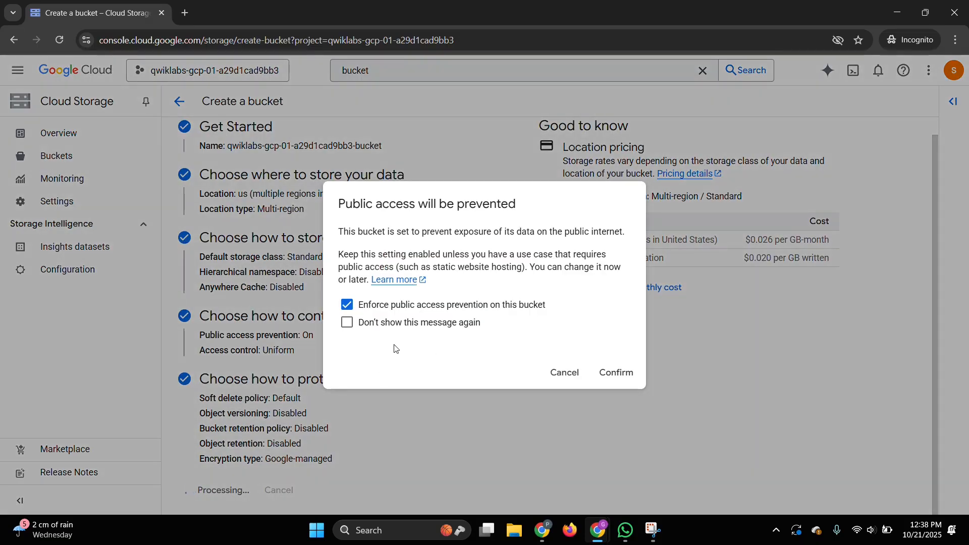
click(608, 373)
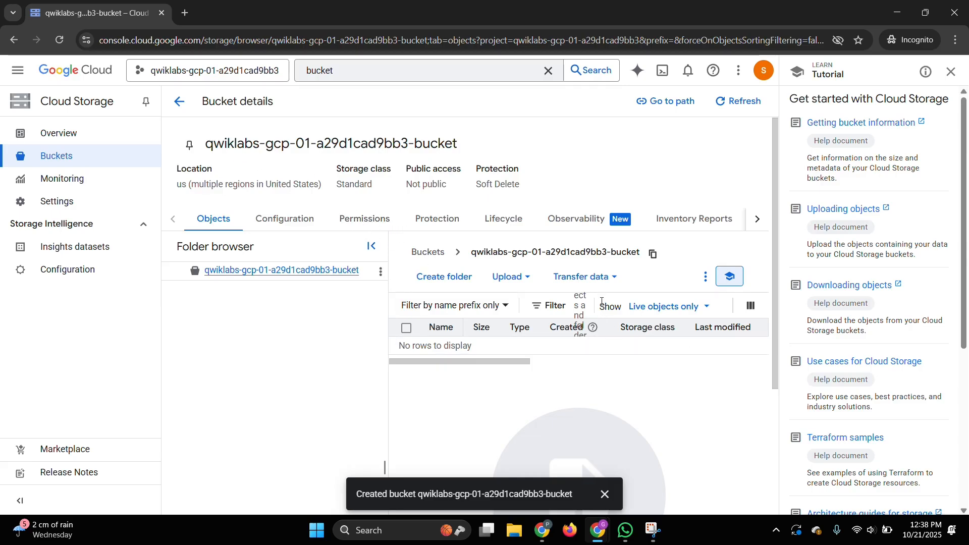
- Return to the lab page and check the progress of the Create a Cloud Storage bucket objective
mouse_move(597, 529)
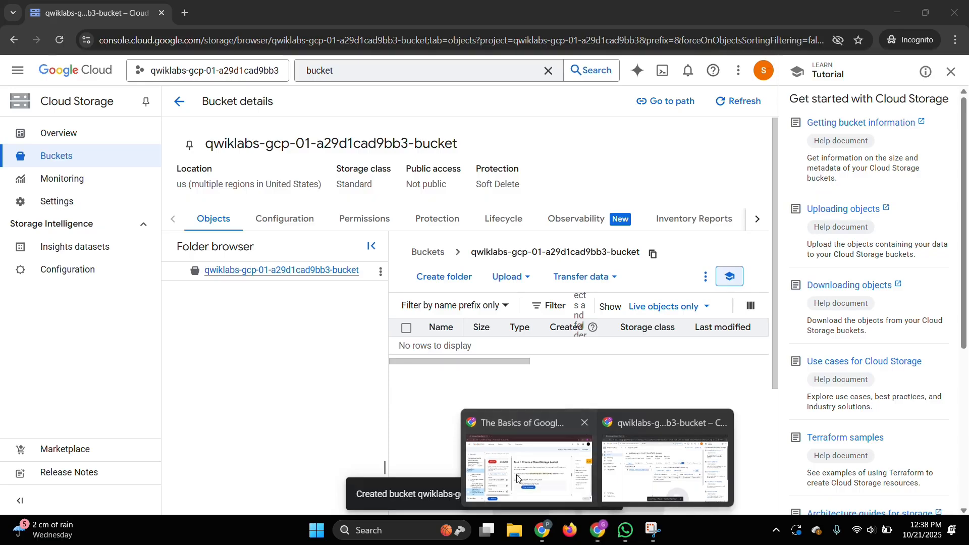
click(477, 431)
click(476, 401)
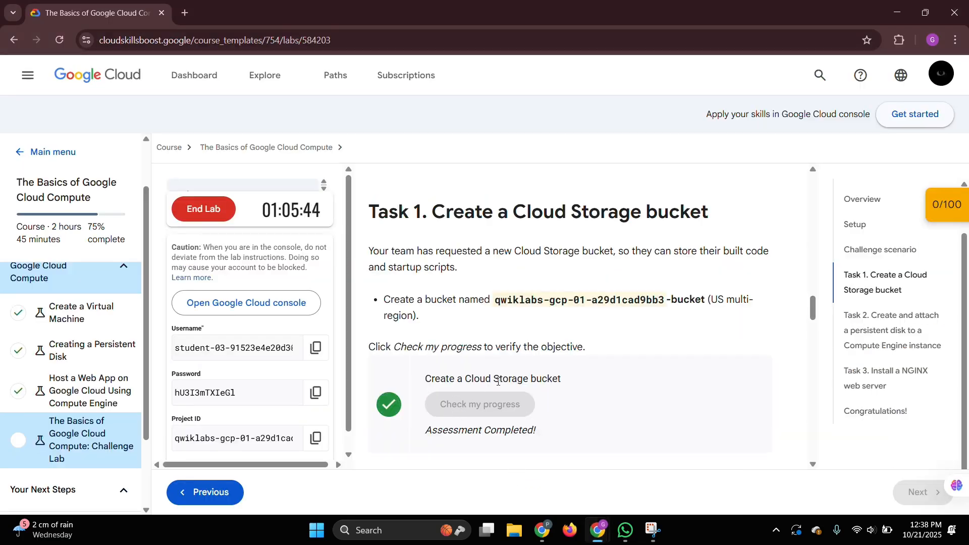
- Review the Task 2 requirements, start a new VM instance in Compute Engine, and dismiss the introductory tip and the bucket notification
scroll(498, 382, down, 5)
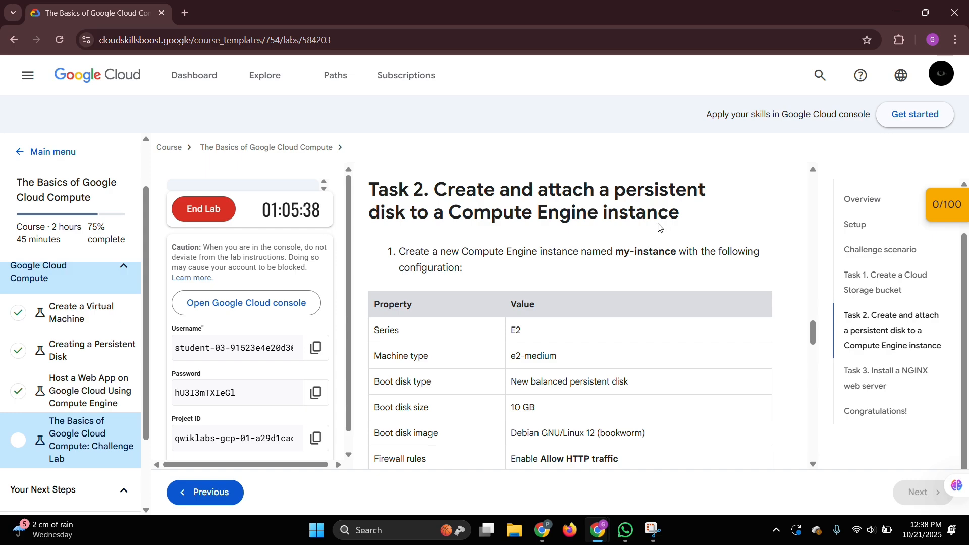
click(595, 529)
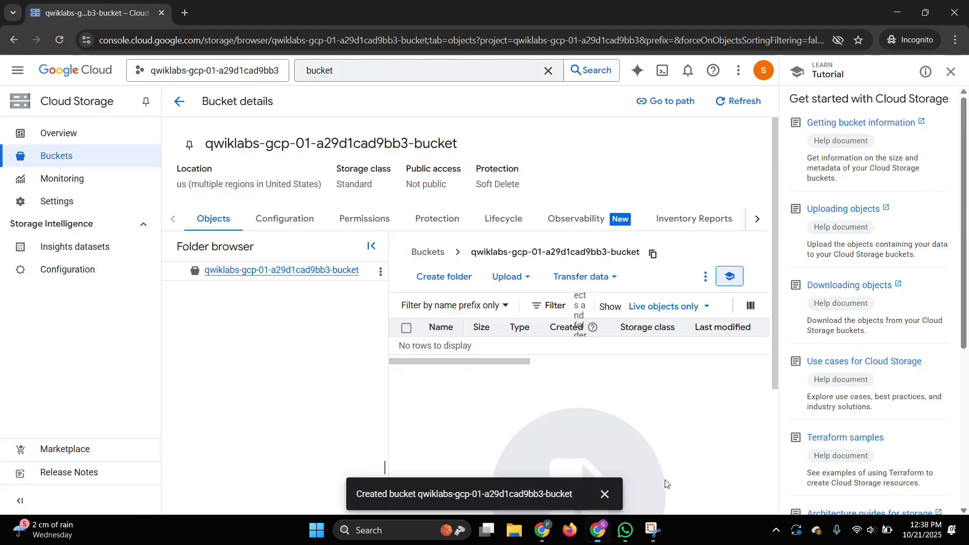
click(12, 69)
mouse_move(60, 454)
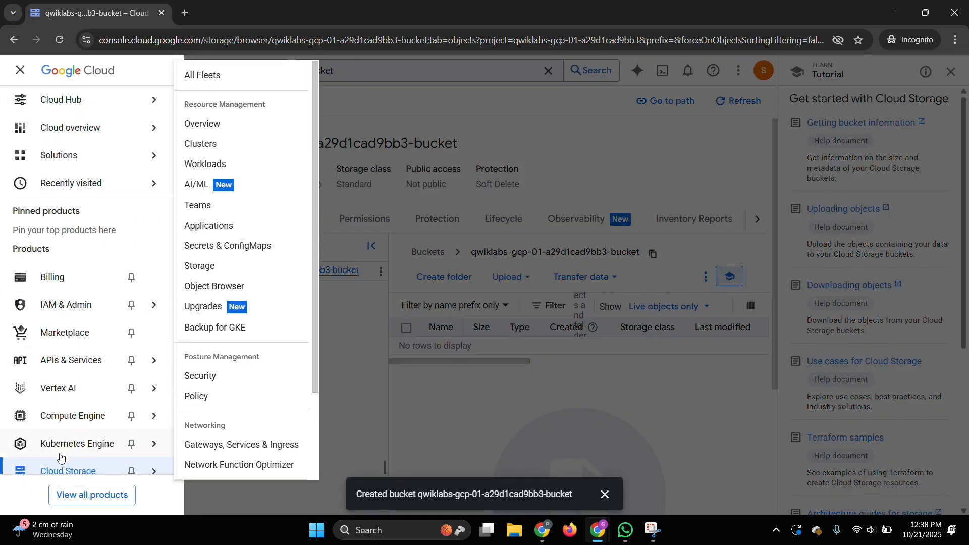
mouse_move(35, 422)
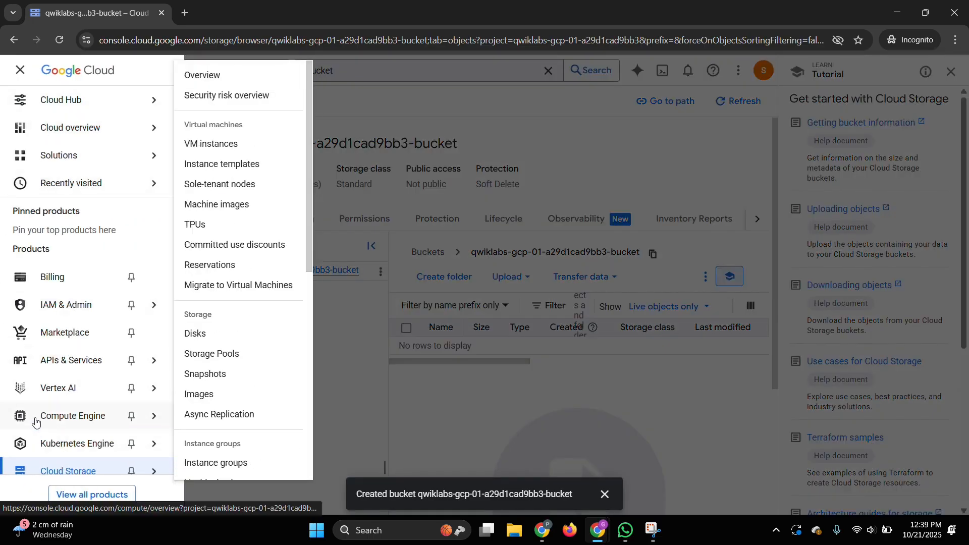
click(234, 148)
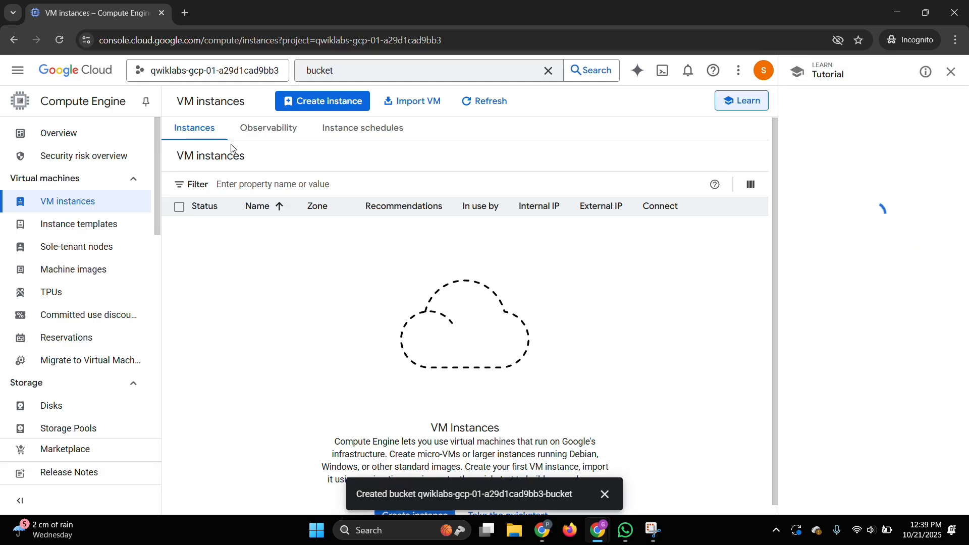
click(309, 107)
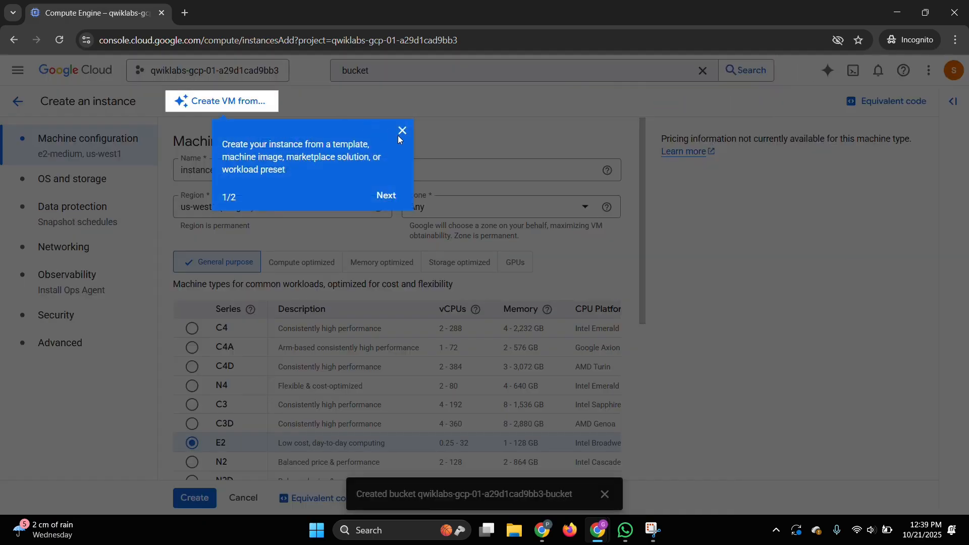
click(403, 131)
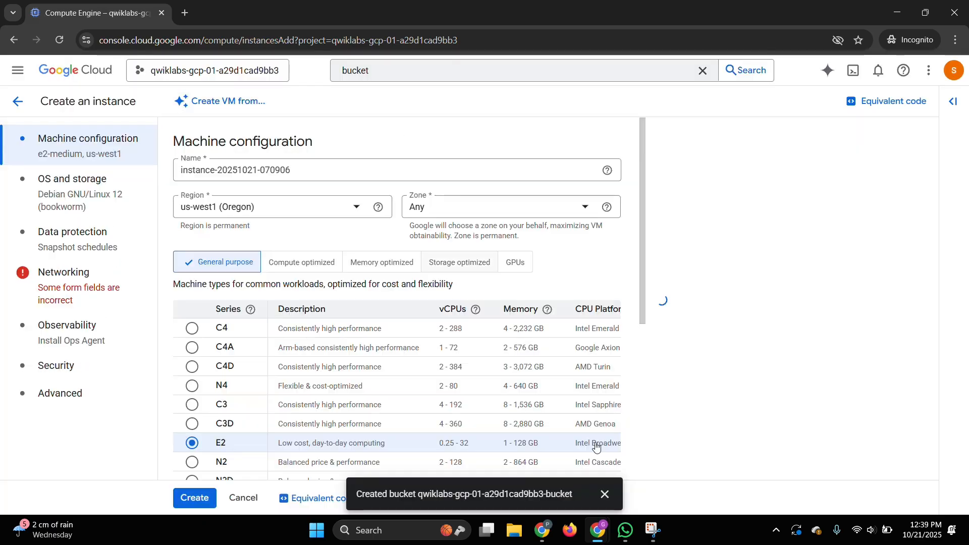
click(612, 498)
- Name the new VM instance my-instance, copying the name from the lab's Task 2 instructions
click(601, 533)
click(546, 485)
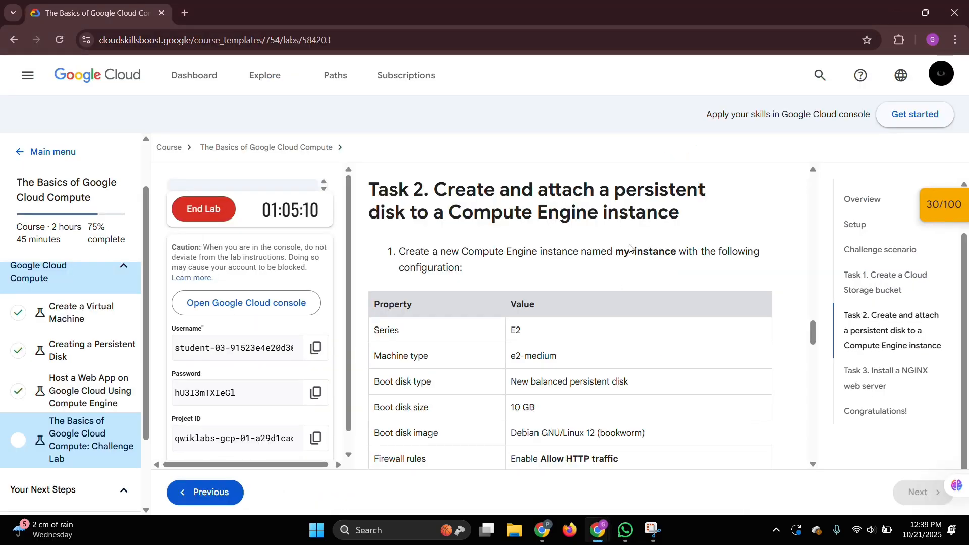
drag(619, 253, 677, 253)
key(ctrl+c)
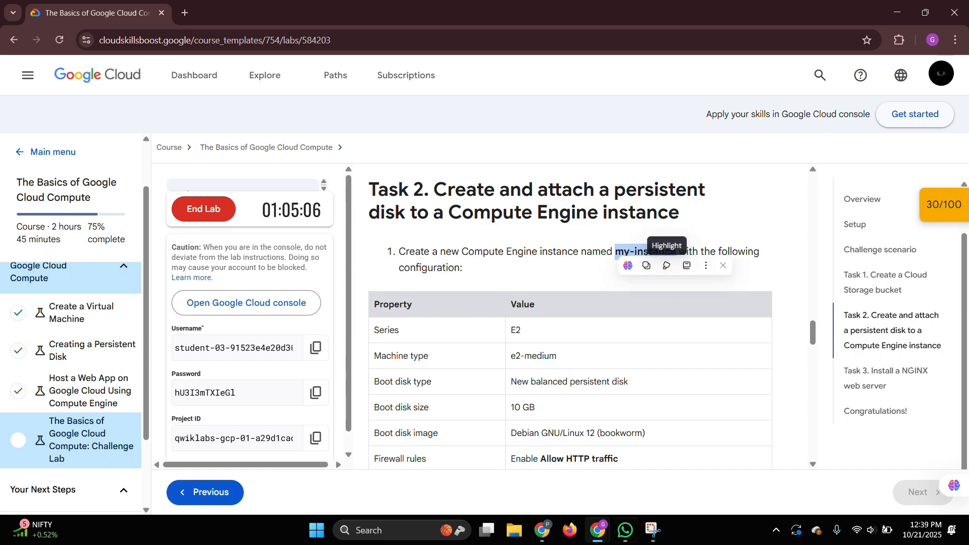
click(596, 533)
click(673, 472)
click(263, 174)
key(ctrl+a)
key(ctrl+v)
click(241, 185)
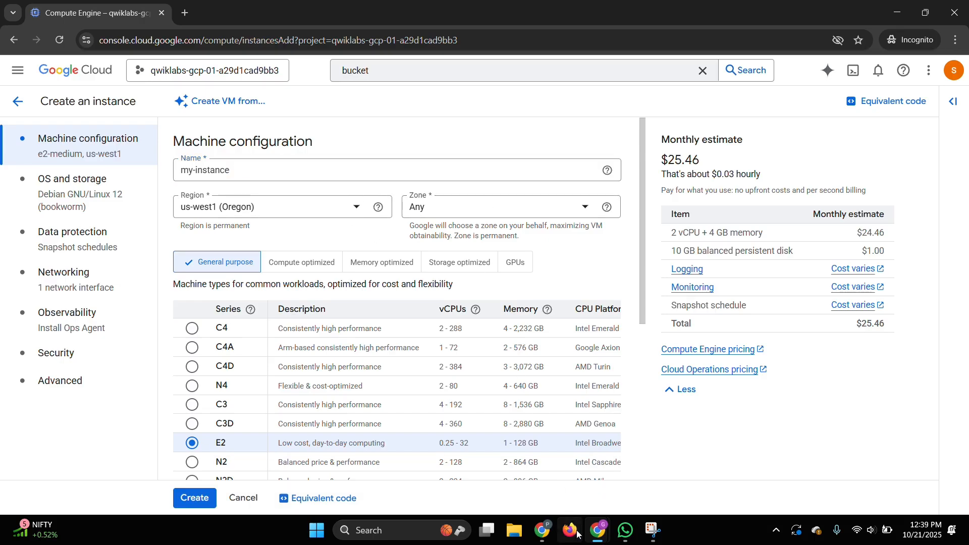
- Check the lab's region and zone standards, and set the instance's zone to us-west1-b
mouse_move(591, 541)
click(530, 469)
click(665, 310)
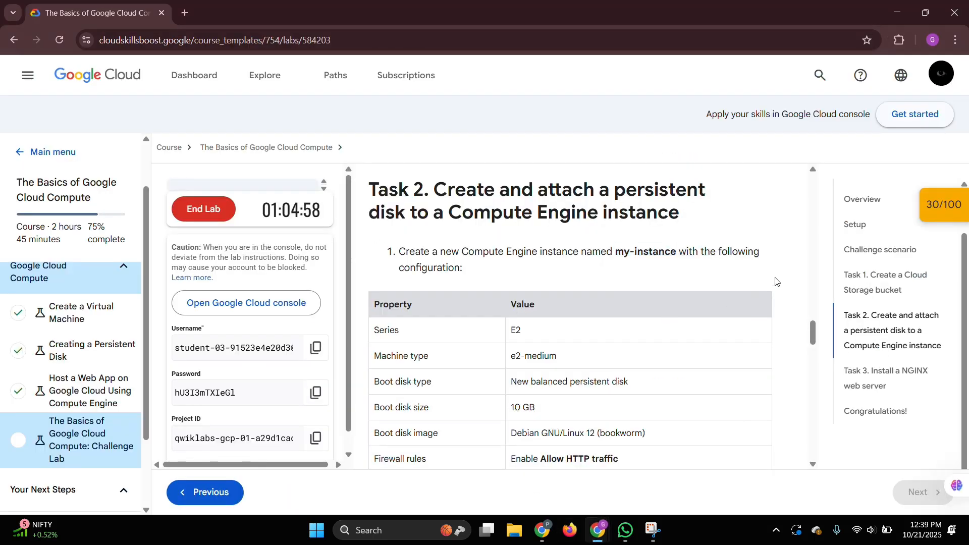
scroll(765, 275, up, 2)
scroll(765, 276, up, 8)
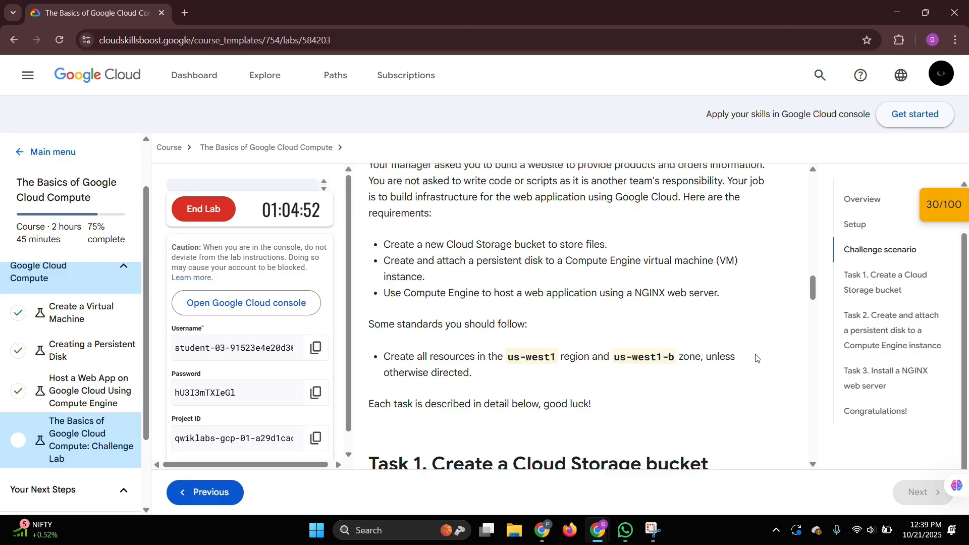
mouse_move(602, 539)
click(666, 484)
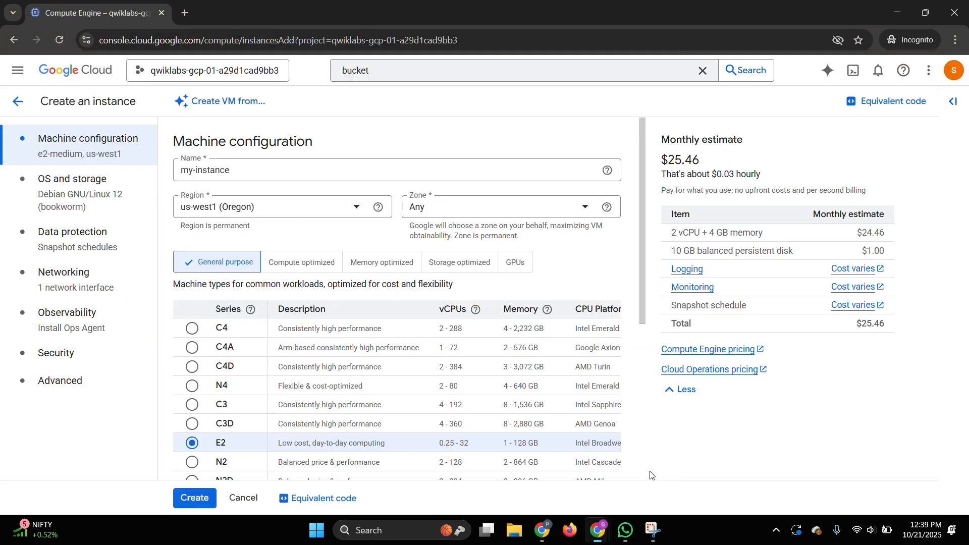
click(433, 209)
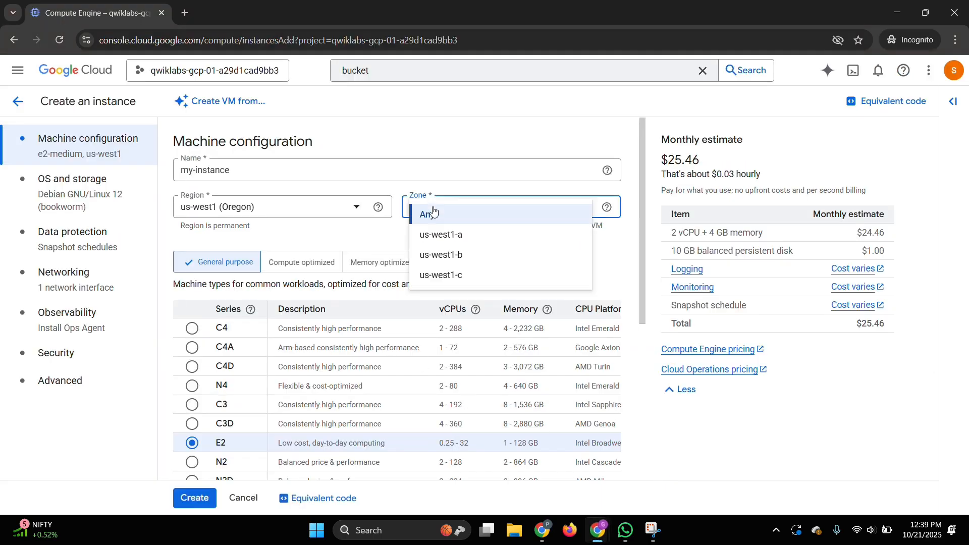
click(437, 256)
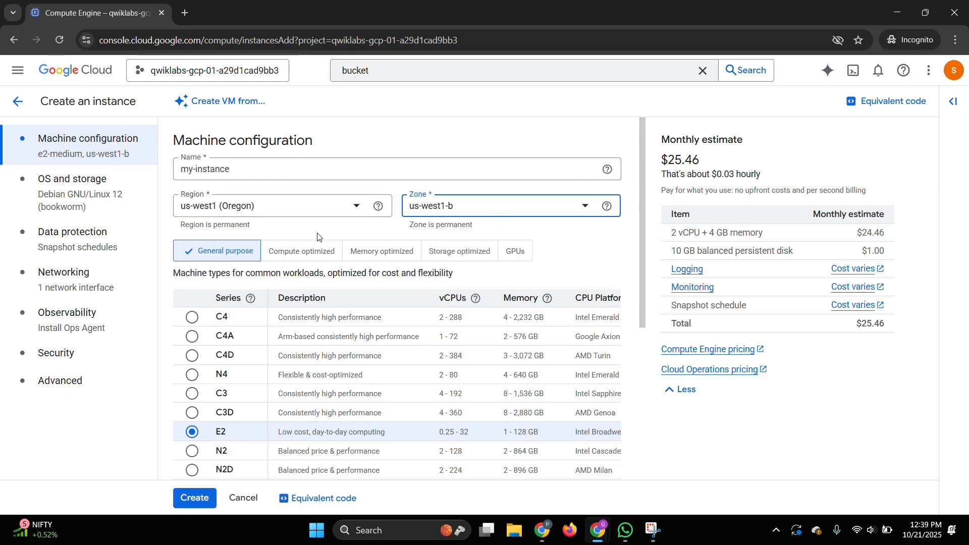
- Review the Task 2 configuration table and compare its series and machine type with the instance's machine configuration
scroll(414, 361, down, 3)
scroll(415, 363, up, 1)
click(603, 537)
click(542, 474)
scroll(536, 316, down, 10)
scroll(509, 308, down, 5)
scroll(495, 303, up, 15)
scroll(477, 293, down, 3)
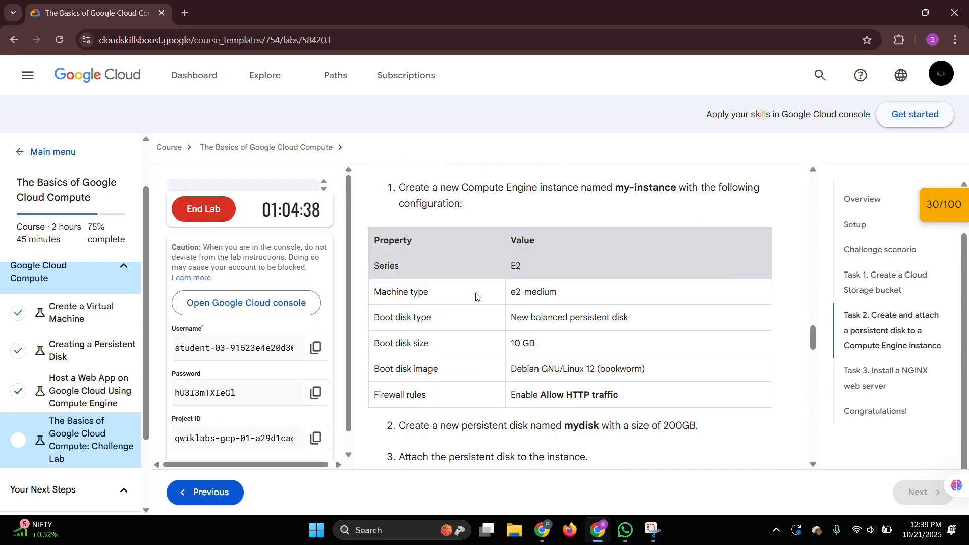
scroll(477, 294, up, 5)
scroll(475, 294, down, 2)
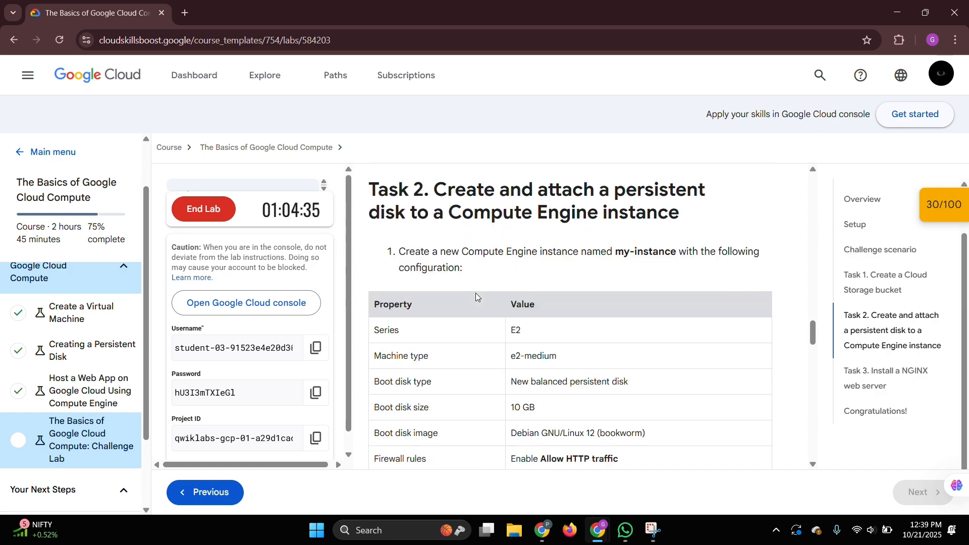
scroll(510, 288, down, 1)
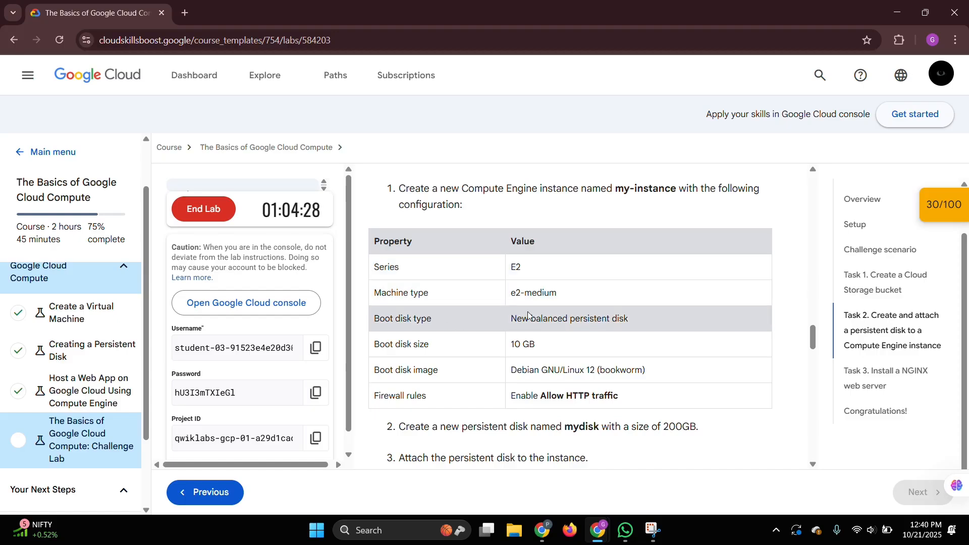
mouse_move(598, 530)
click(674, 469)
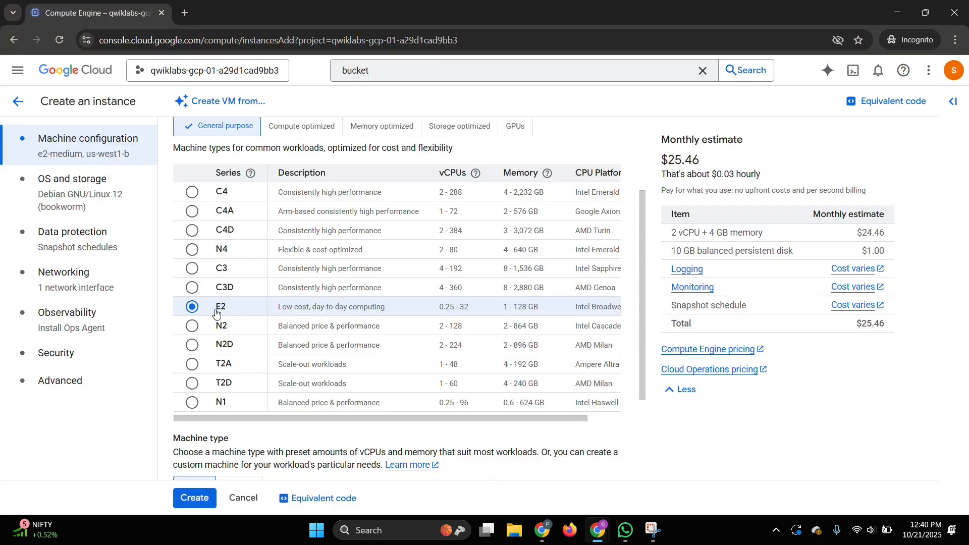
scroll(234, 312, down, 3)
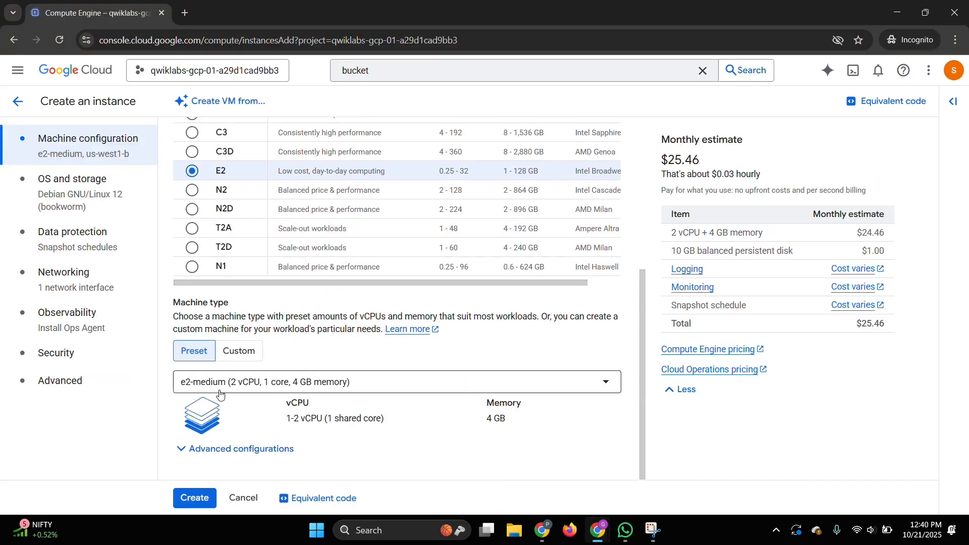
- Open the instance's boot disk settings, compare the image, disk type and size with the lab's table, and cancel the dialog
click(45, 180)
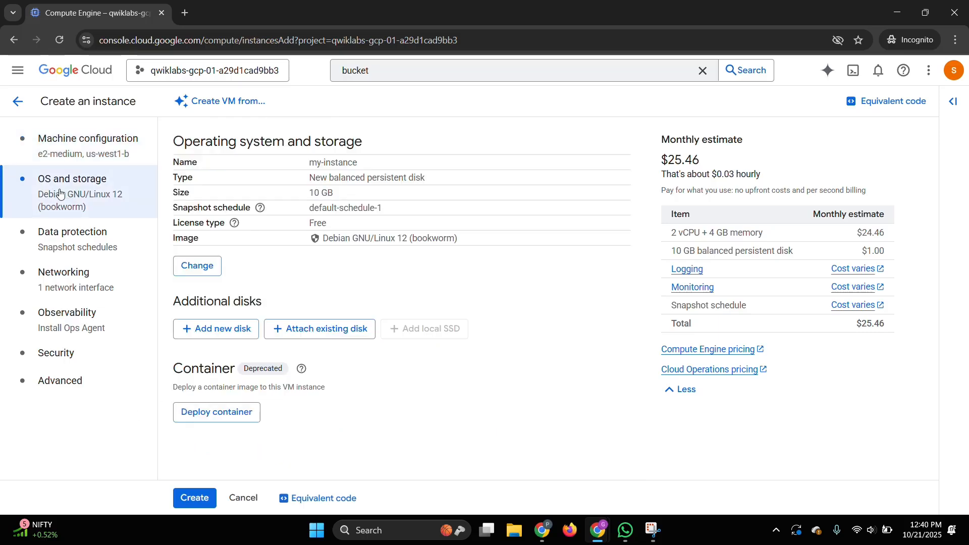
click(202, 270)
mouse_move(598, 530)
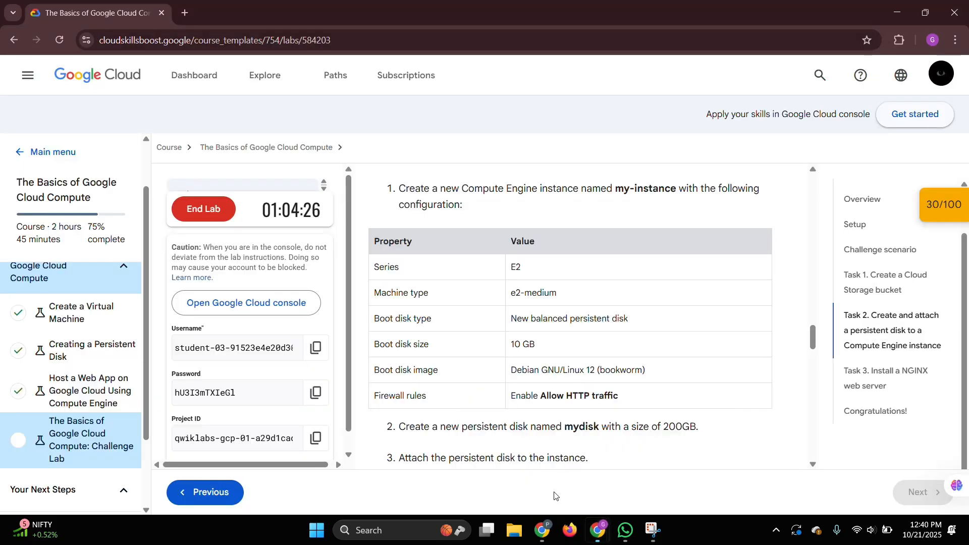
click(530, 479)
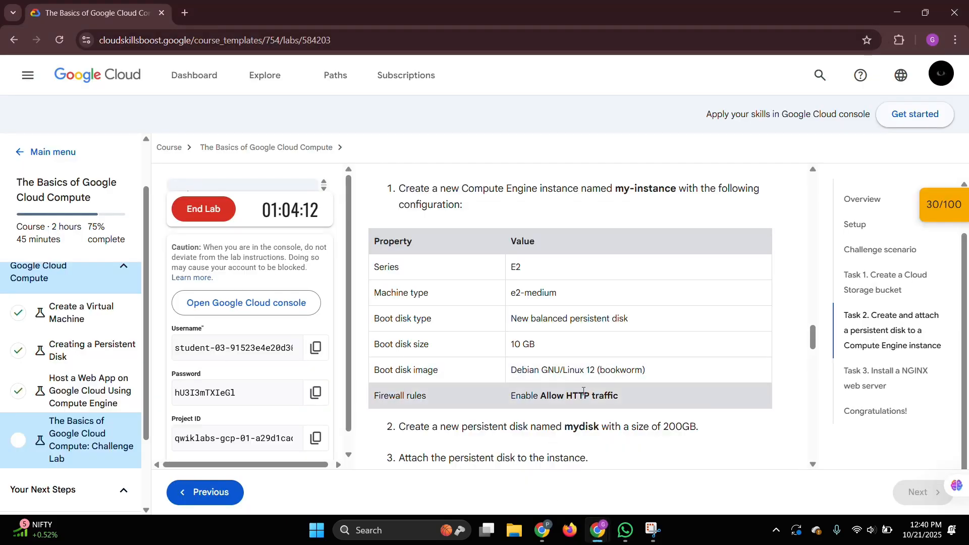
mouse_move(598, 530)
click(662, 457)
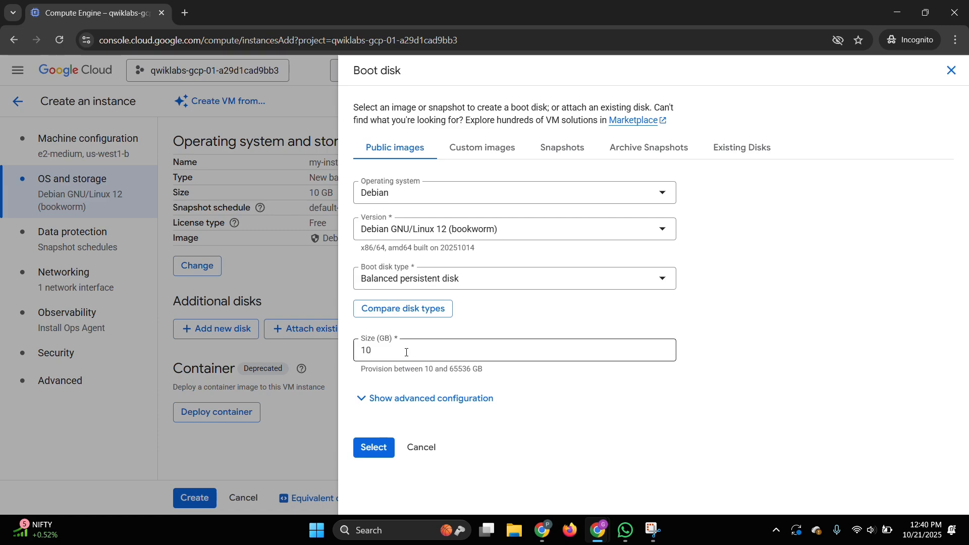
click(422, 452)
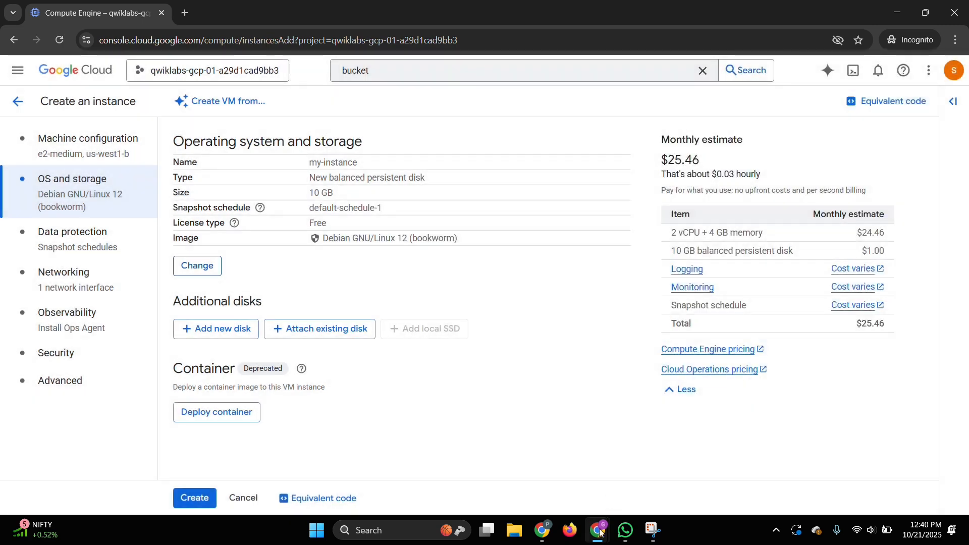
- Start adding a new blank disk to the instance and name it mydisk, copying the name from the lab instructions
mouse_move(601, 531)
click(540, 464)
scroll(500, 331, down, 1)
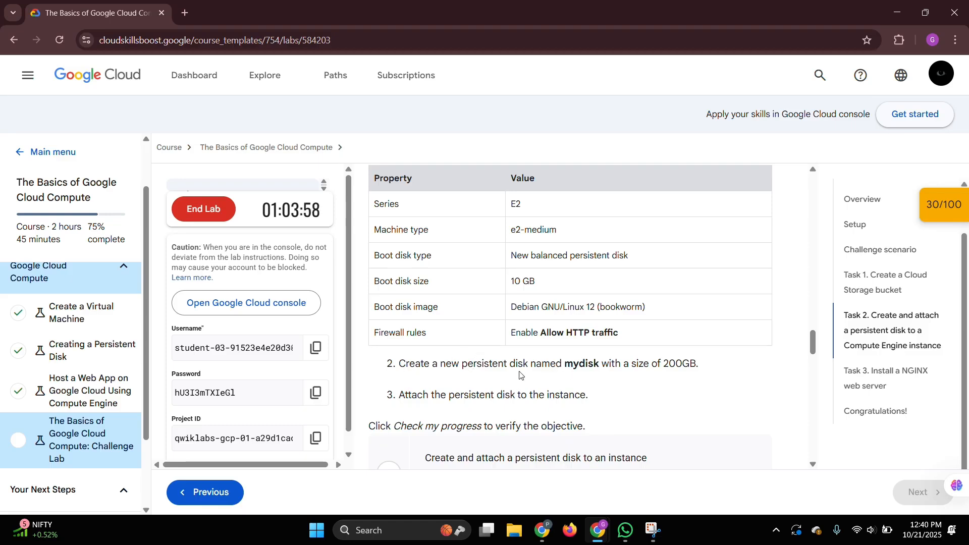
mouse_move(599, 530)
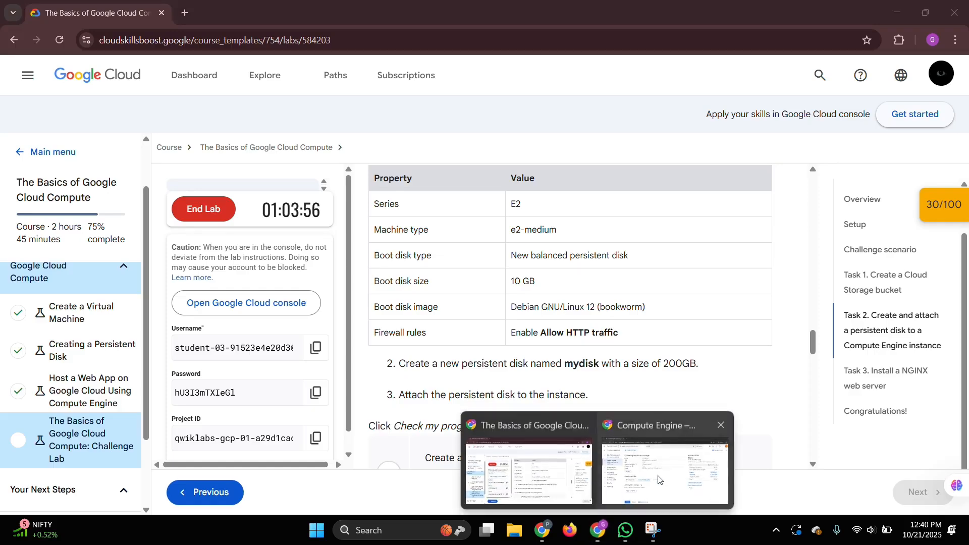
click(675, 476)
click(210, 329)
drag(742, 163, 592, 161)
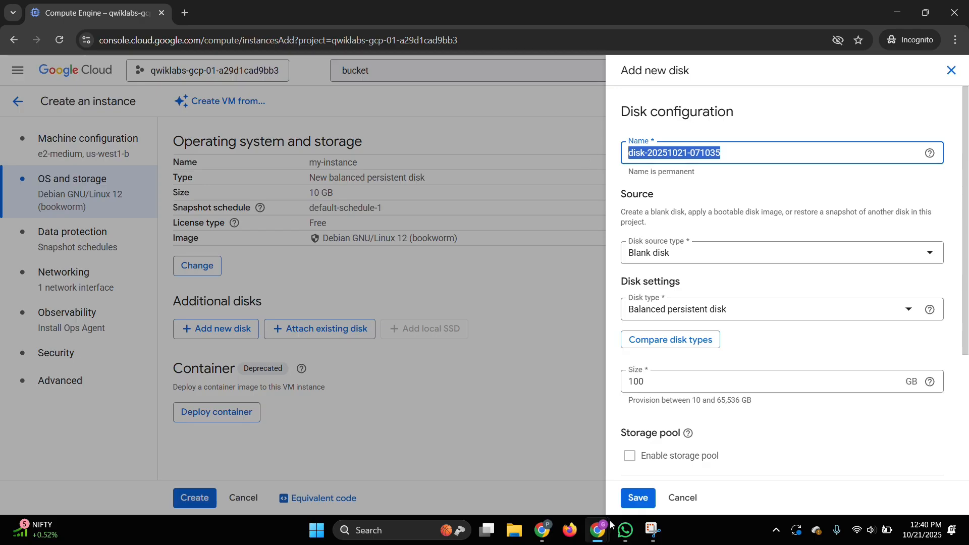
mouse_move(611, 525)
click(533, 475)
drag(566, 364, 600, 364)
key(ctrl+c)
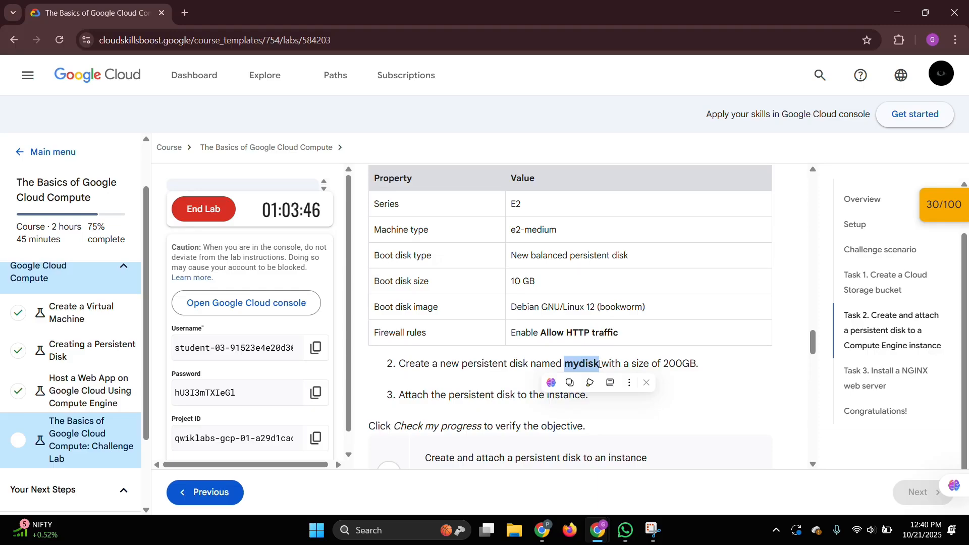
click(607, 536)
click(656, 472)
key(ctrl+v)
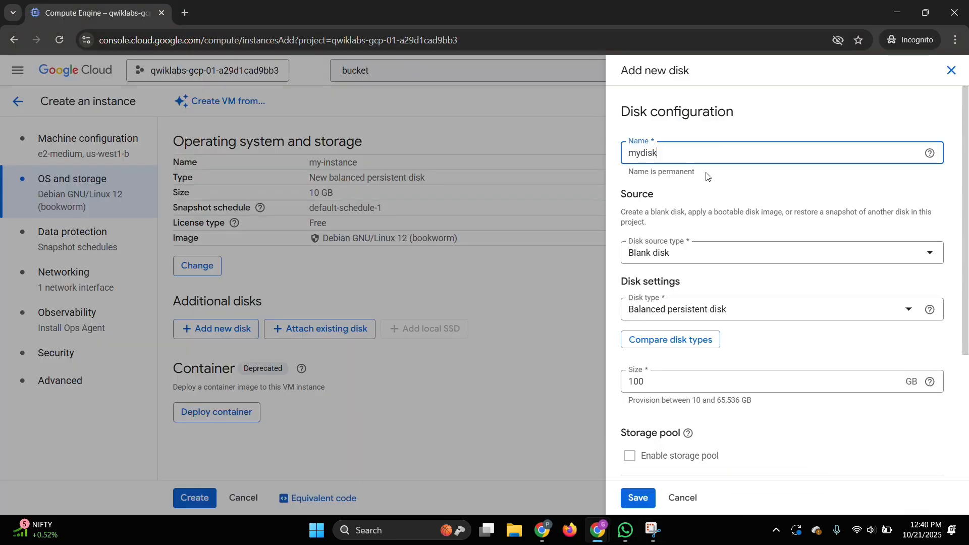
click(698, 205)
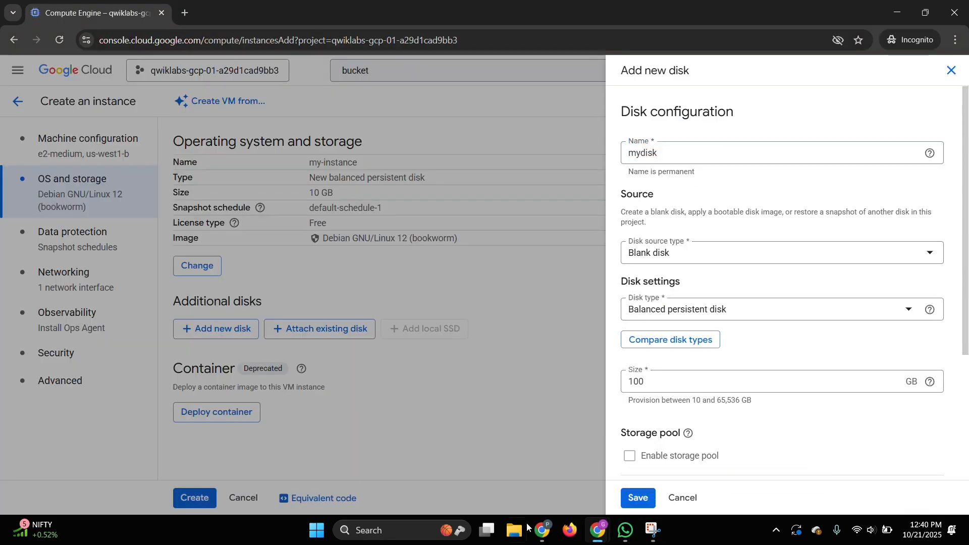
- Check the disk size required by the lab, set the new disk's size to 200 GB, and save the disk
mouse_move(598, 530)
click(562, 500)
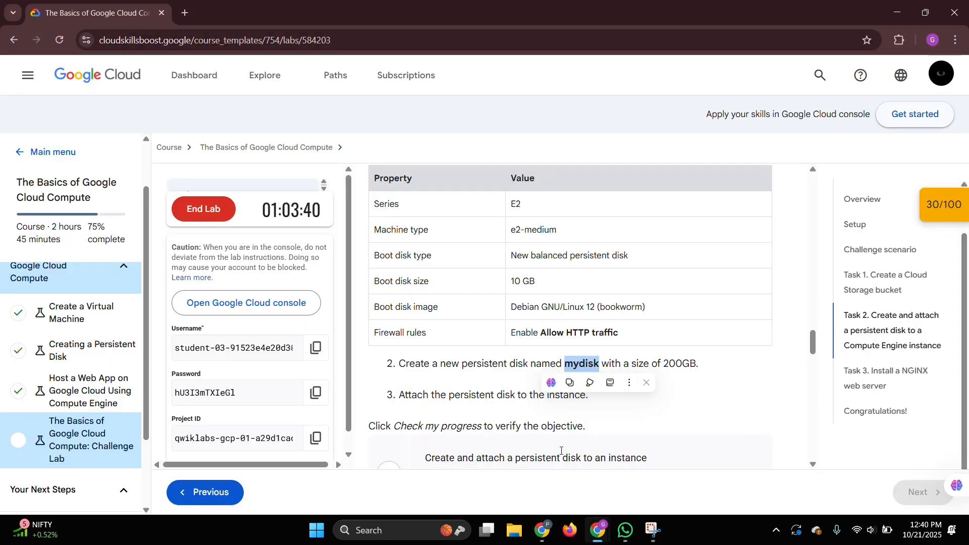
click(673, 364)
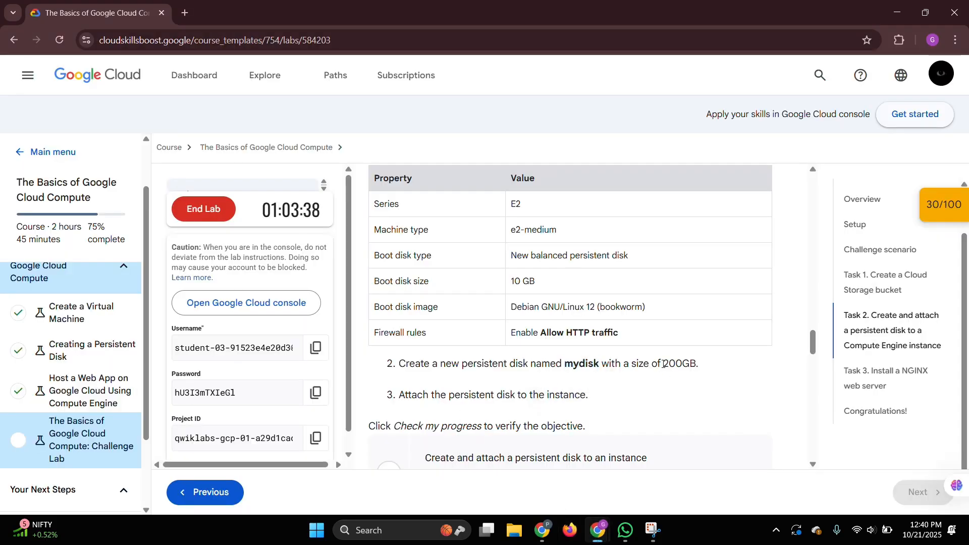
drag(663, 364, 626, 382)
mouse_move(598, 530)
click(645, 497)
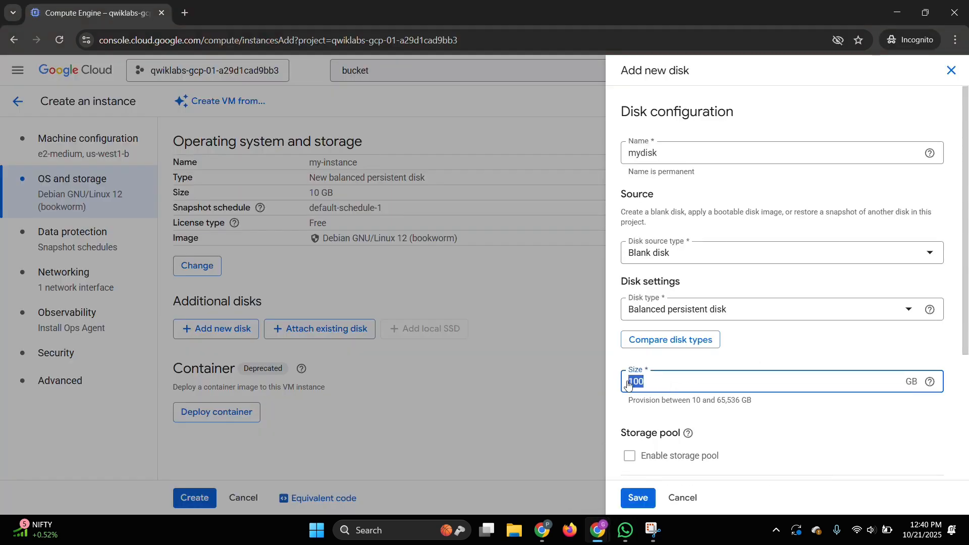
text(2)
click(757, 356)
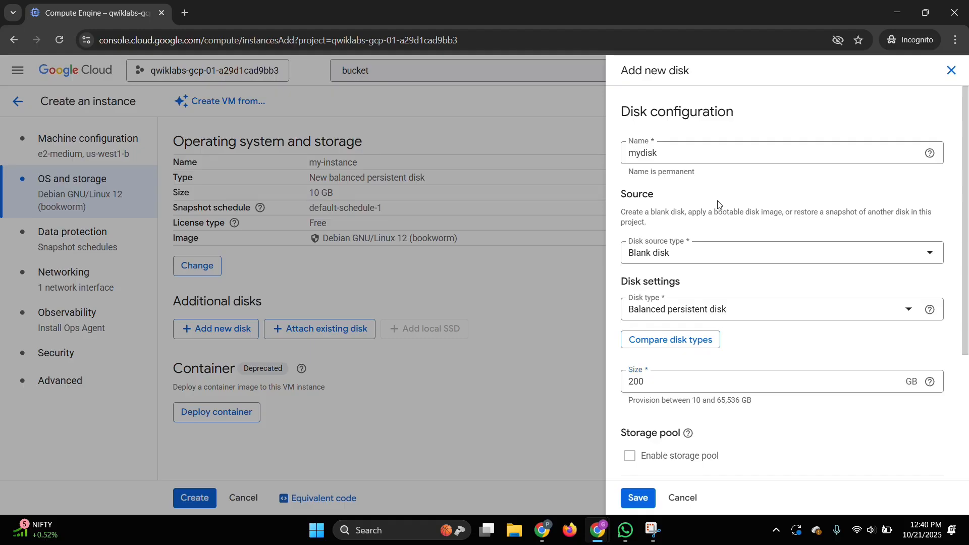
scroll(717, 201, down, 4)
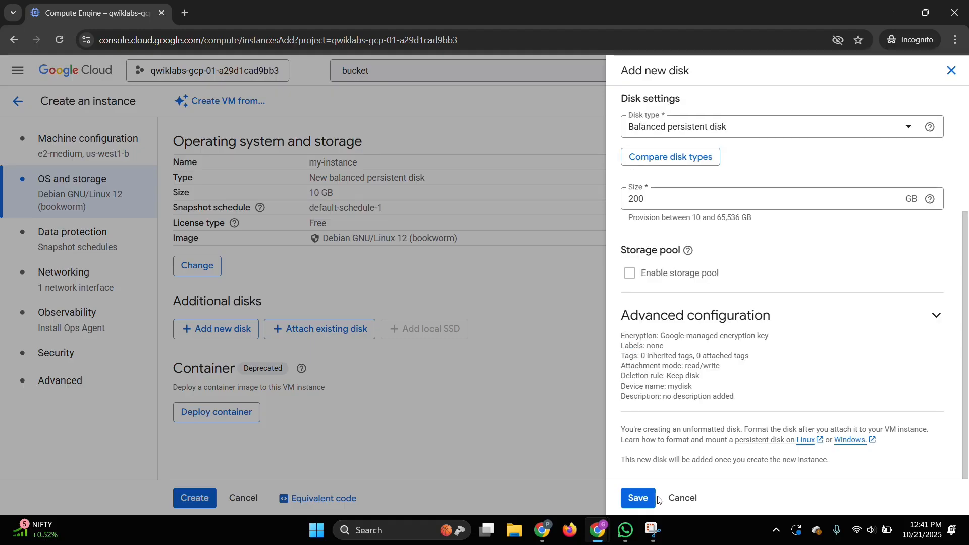
click(636, 498)
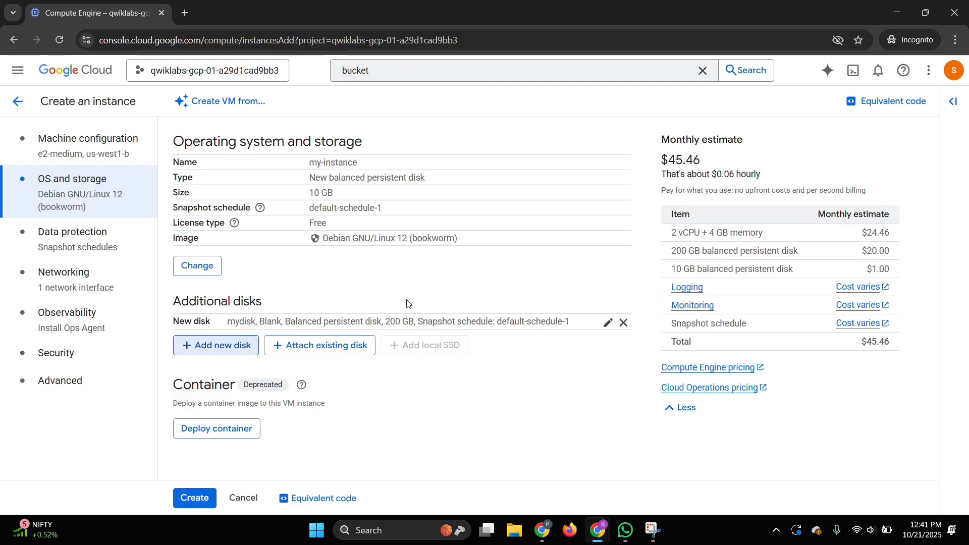
- Check the lab's firewall requirement and allow HTTP traffic in the instance's networking settings
click(84, 247)
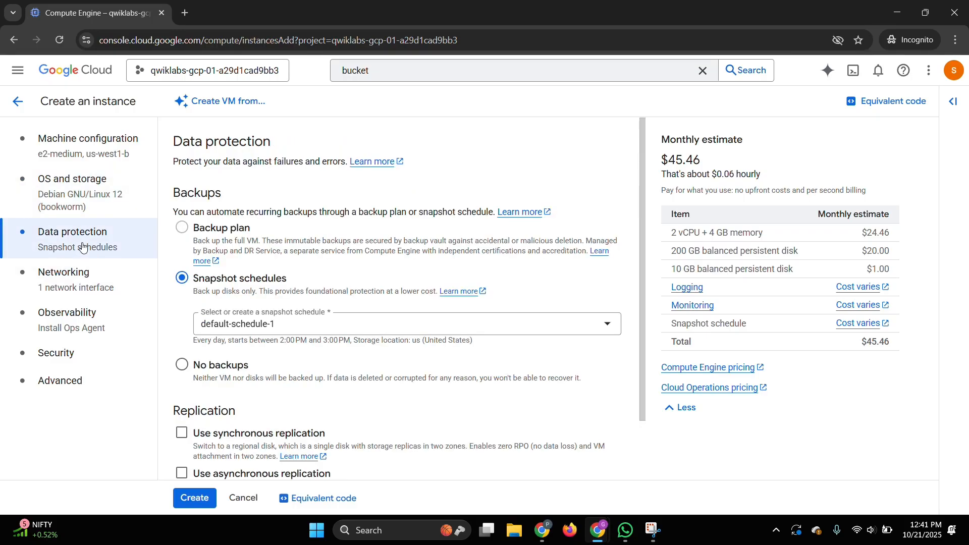
click(98, 291)
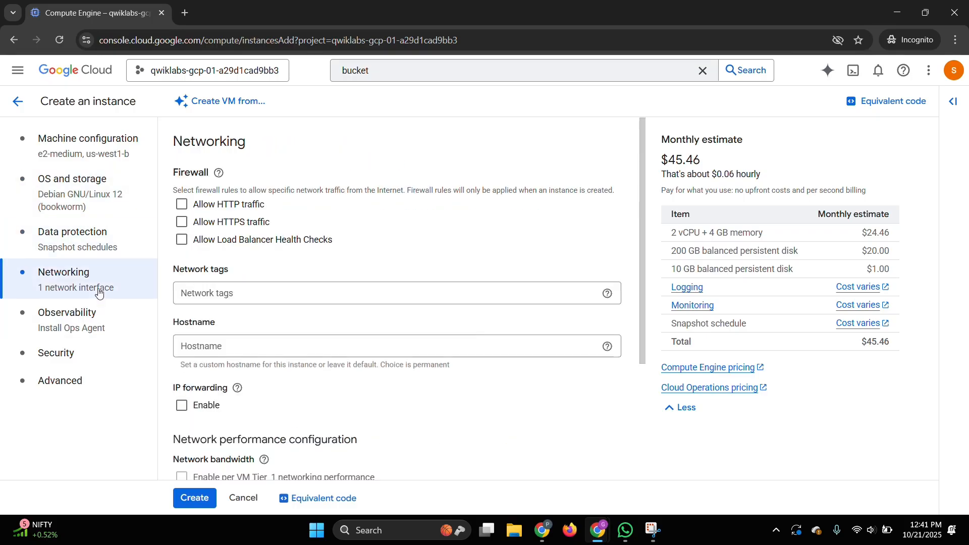
mouse_move(598, 530)
click(562, 488)
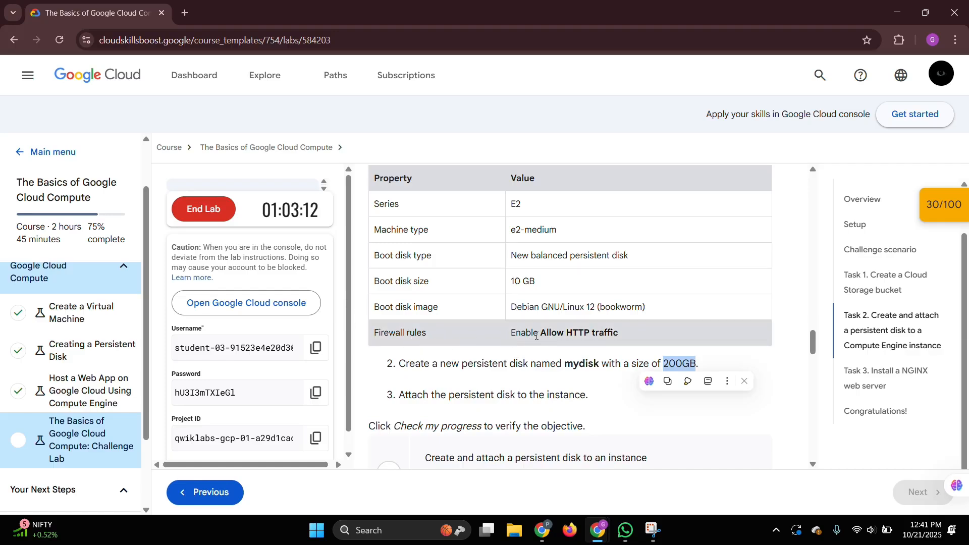
mouse_move(598, 530)
click(655, 460)
click(183, 206)
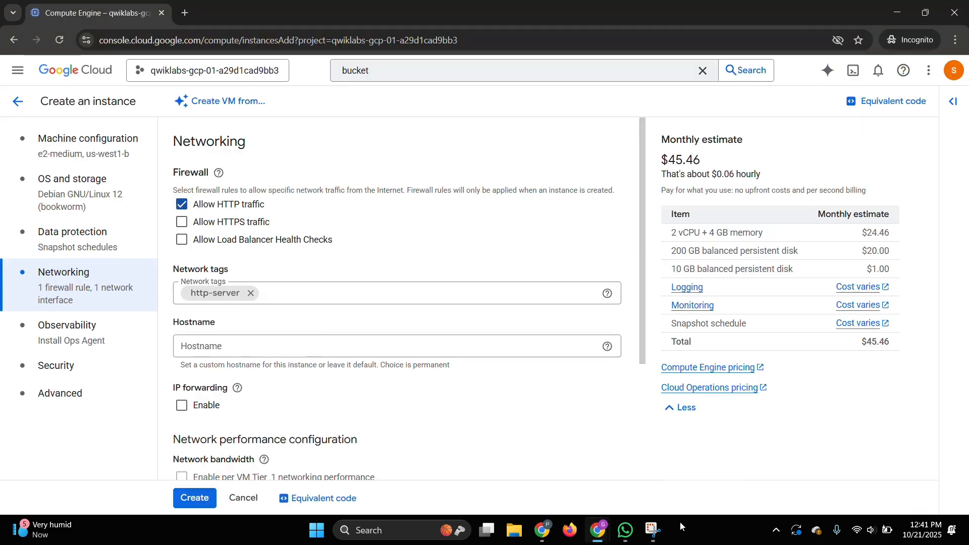
- Review the remaining Task 2 requirements in the lab instructions and create the VM instance with the configured settings
click(603, 536)
click(562, 490)
scroll(497, 363, down, 1)
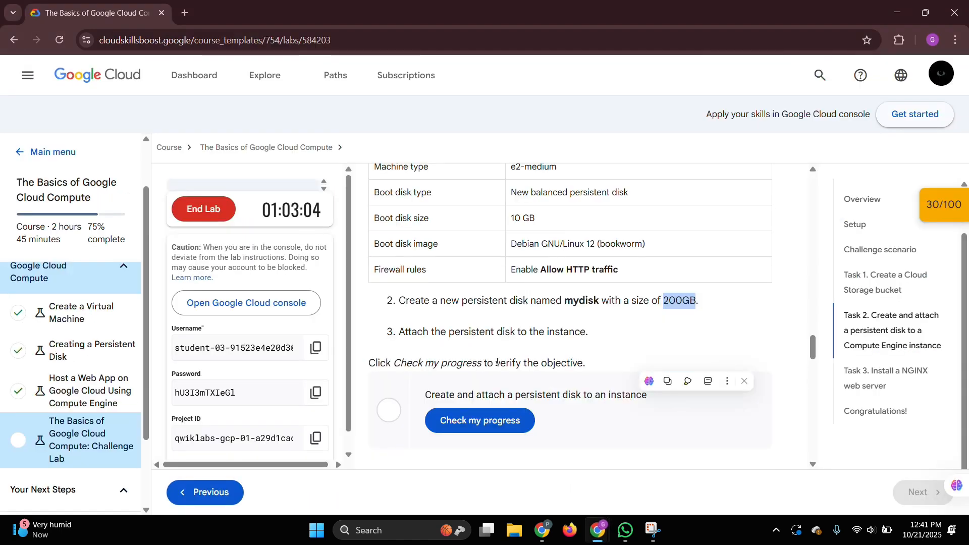
mouse_move(607, 536)
click(665, 497)
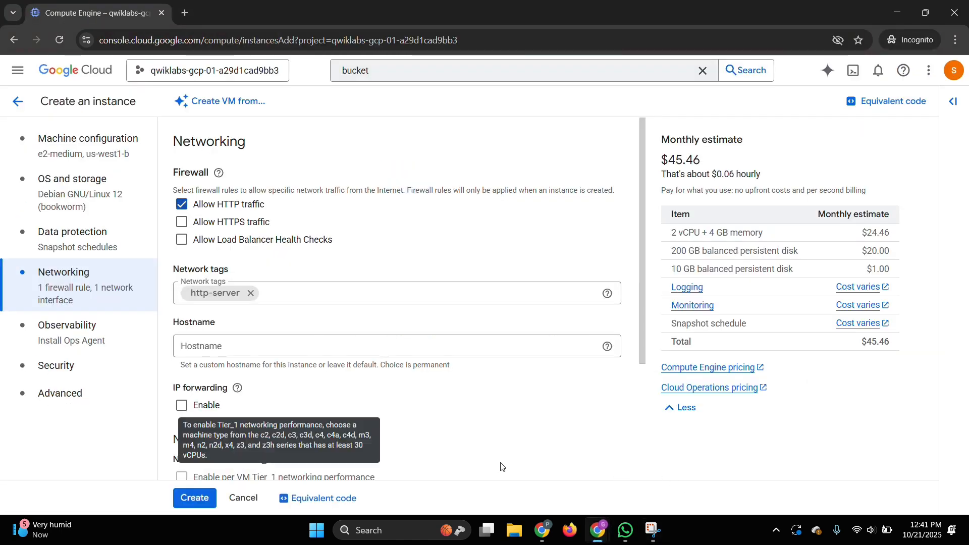
click(200, 497)
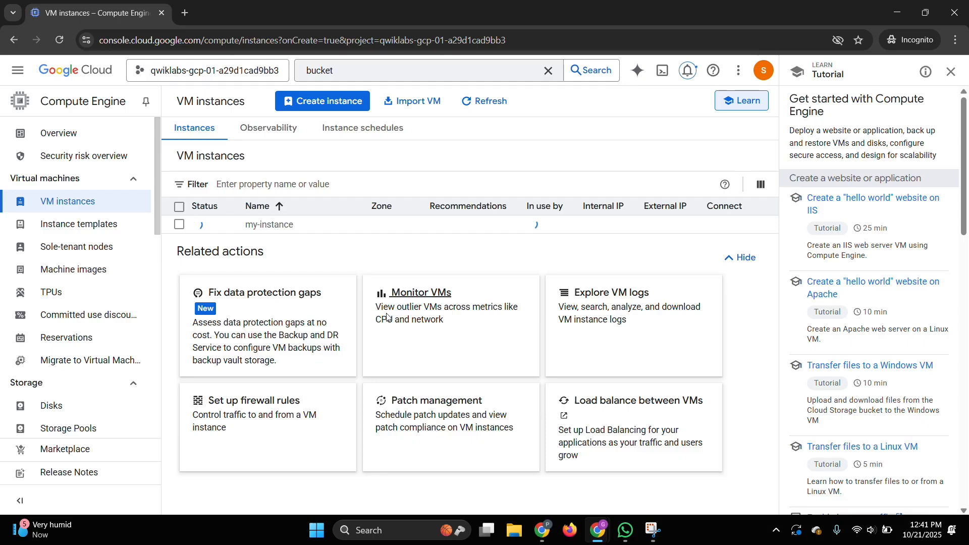
- Return to the lab page and run the progress check for creating and attaching a persistent disk to an instance
click(506, 25)
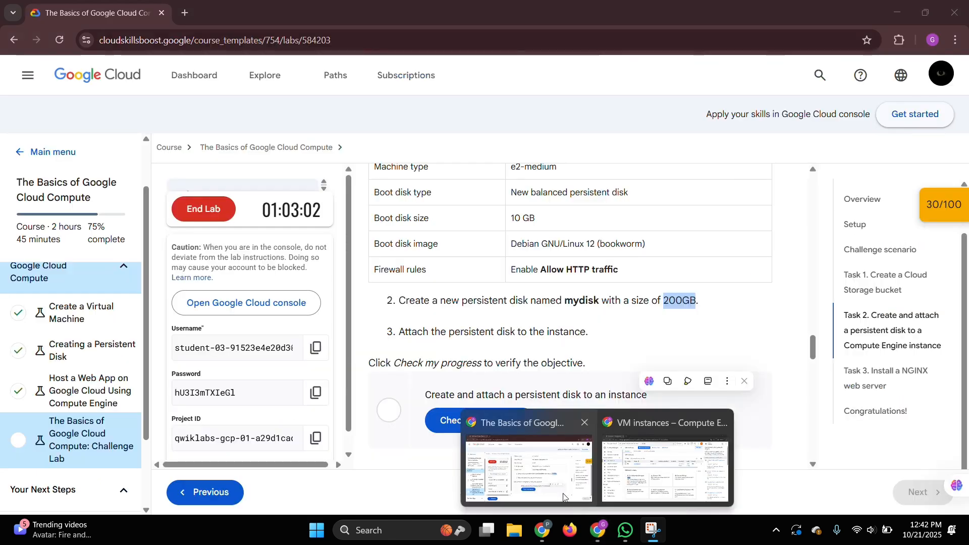
click(563, 497)
click(501, 422)
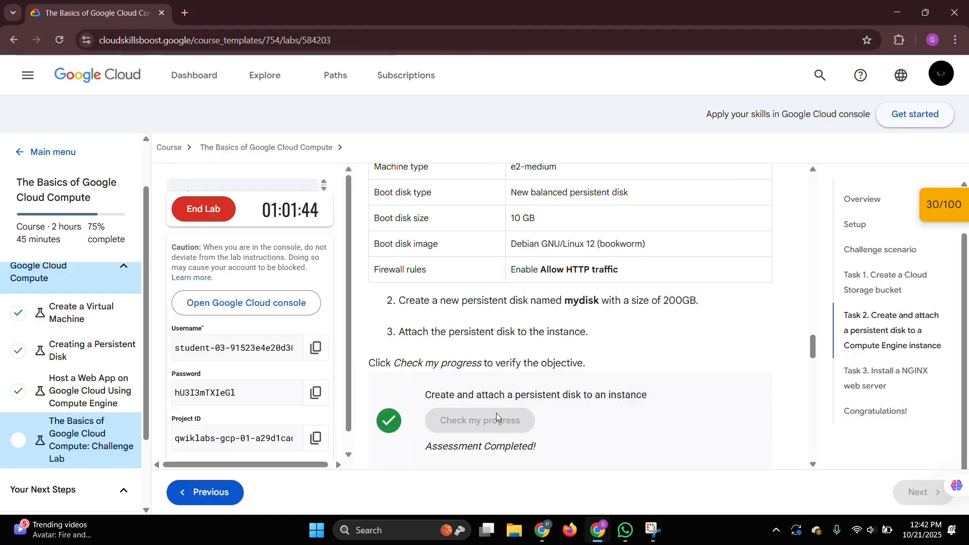
- Read the Task 3 instructions, open an SSH-in-browser session to my-instance and authorize the connection
scroll(475, 353, down, 5)
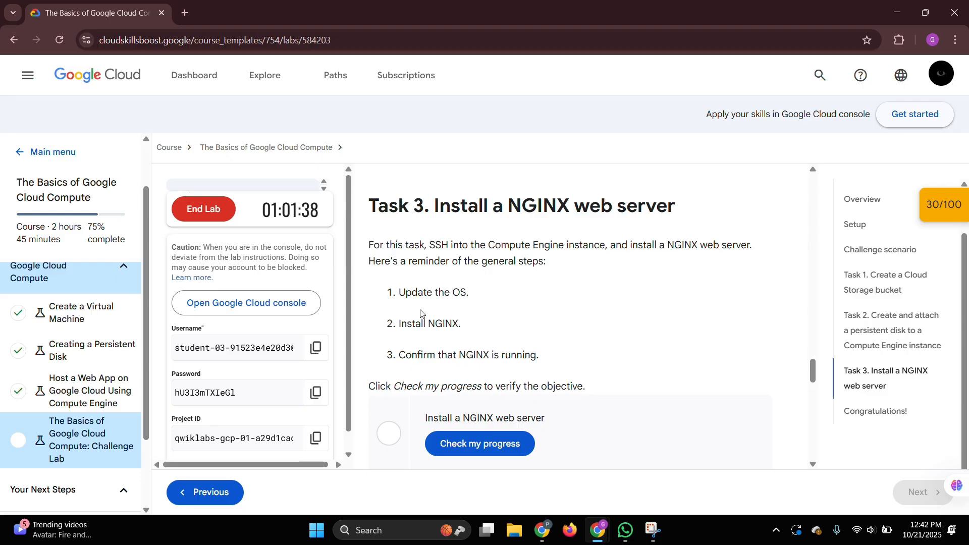
mouse_move(597, 530)
click(655, 481)
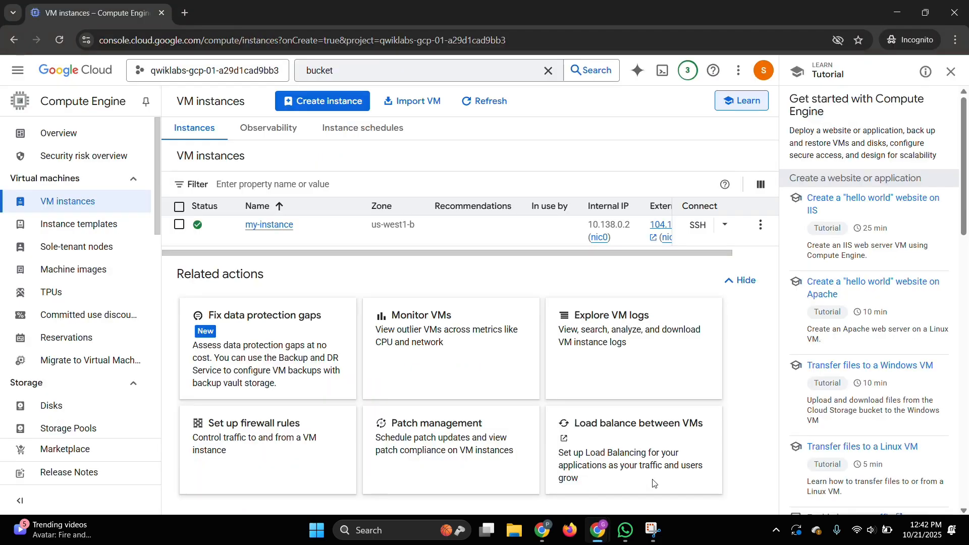
click(699, 231)
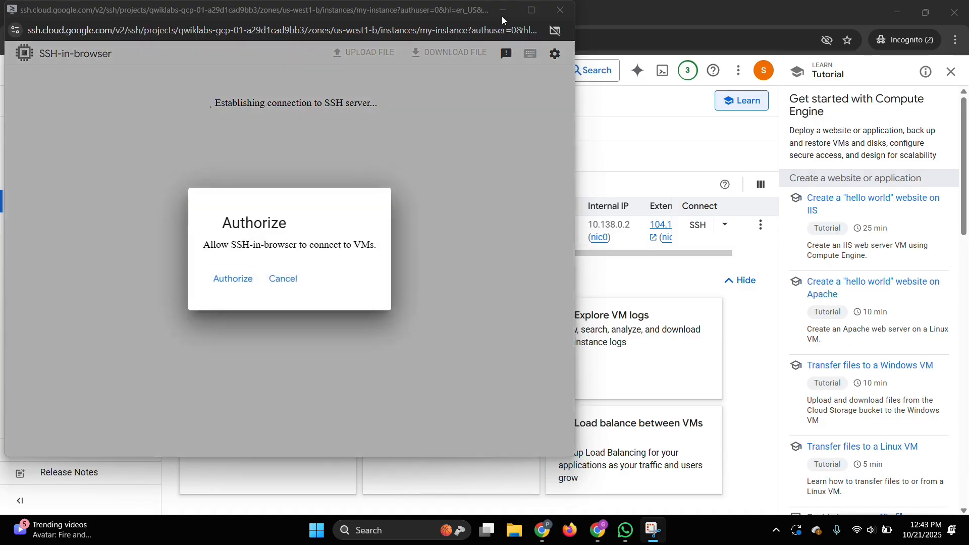
click(225, 284)
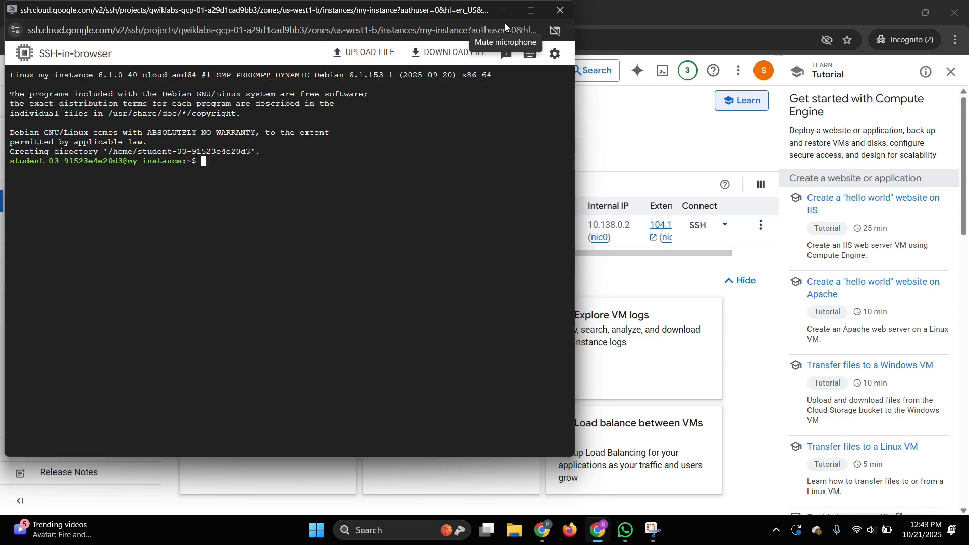
click(506, 23)
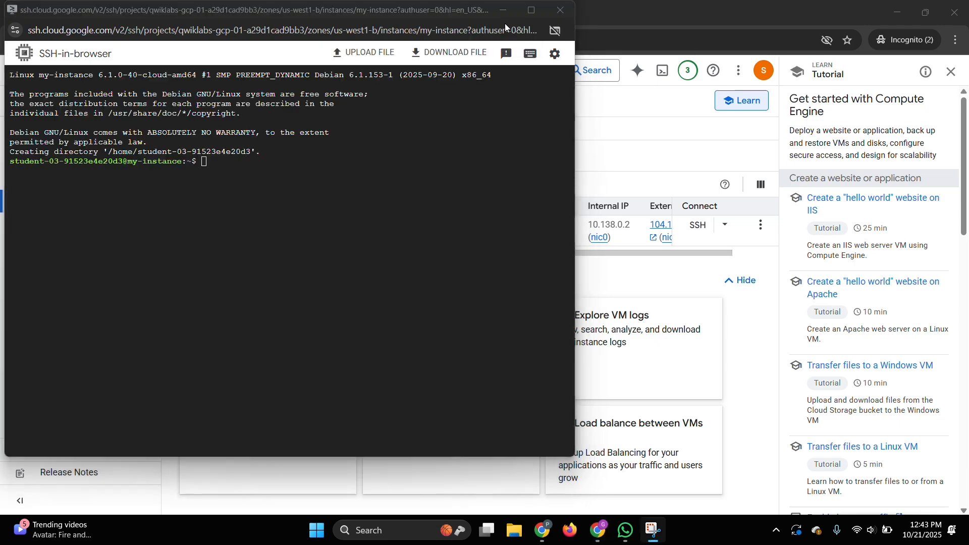
- Check the first step of Task 3 and update the instance's package lists with sudo apt-get update
mouse_move(598, 530)
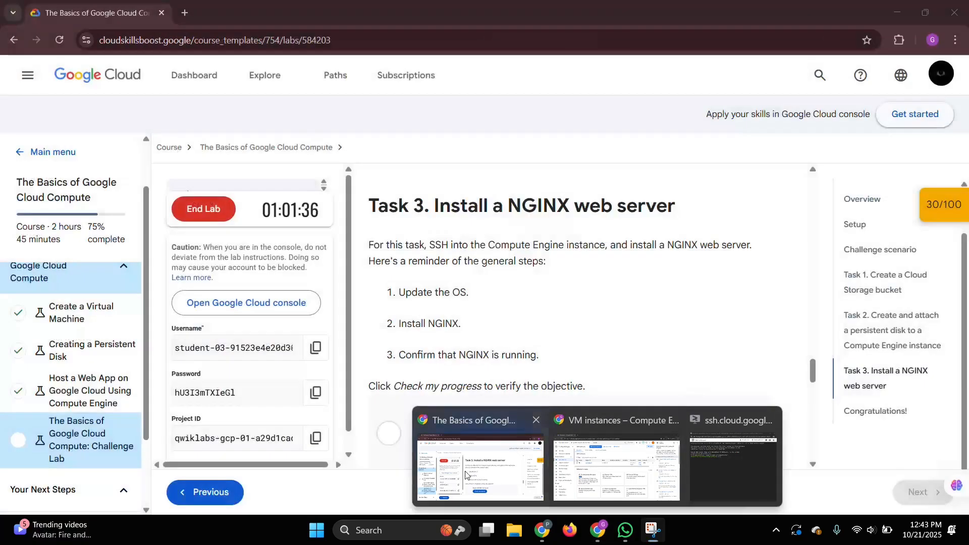
click(466, 475)
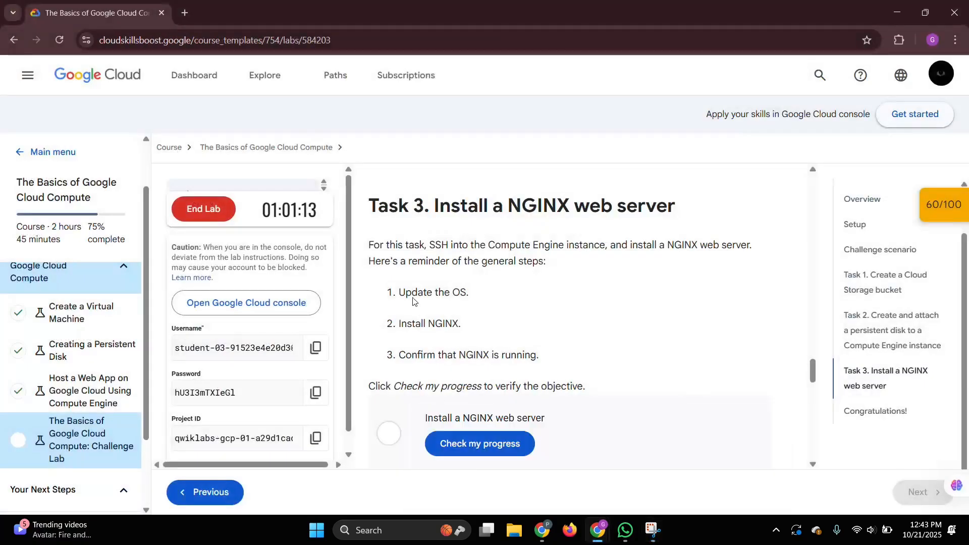
click(593, 537)
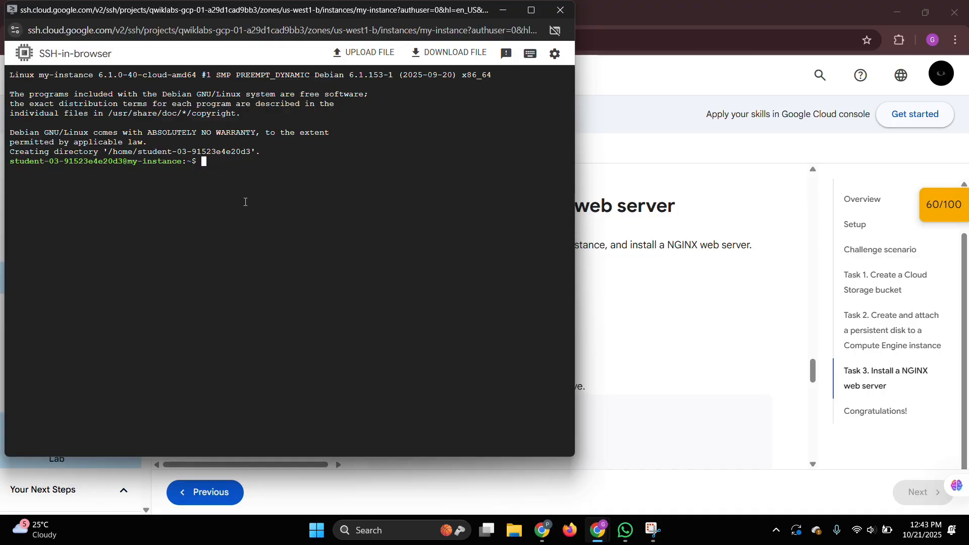
text(sudo apt-get update)
key(Return)
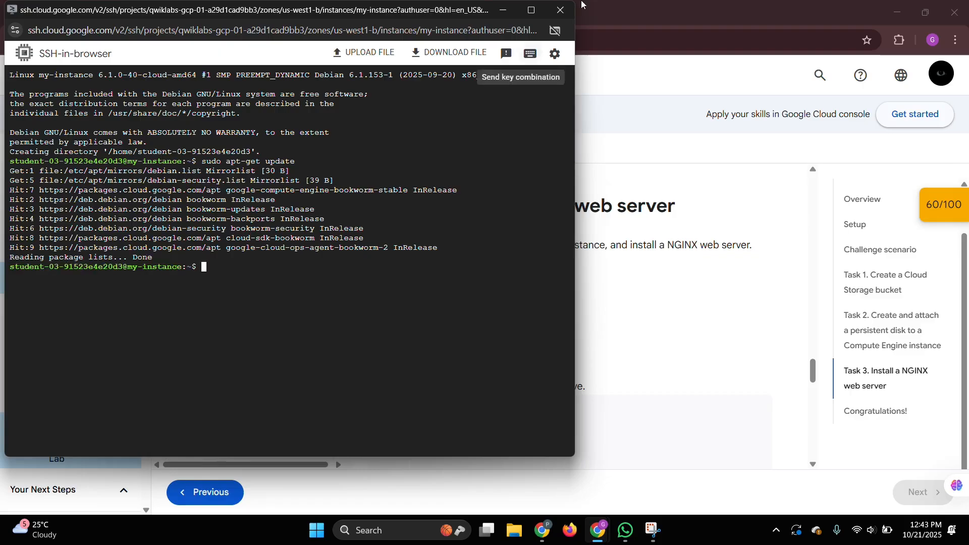
click(474, 28)
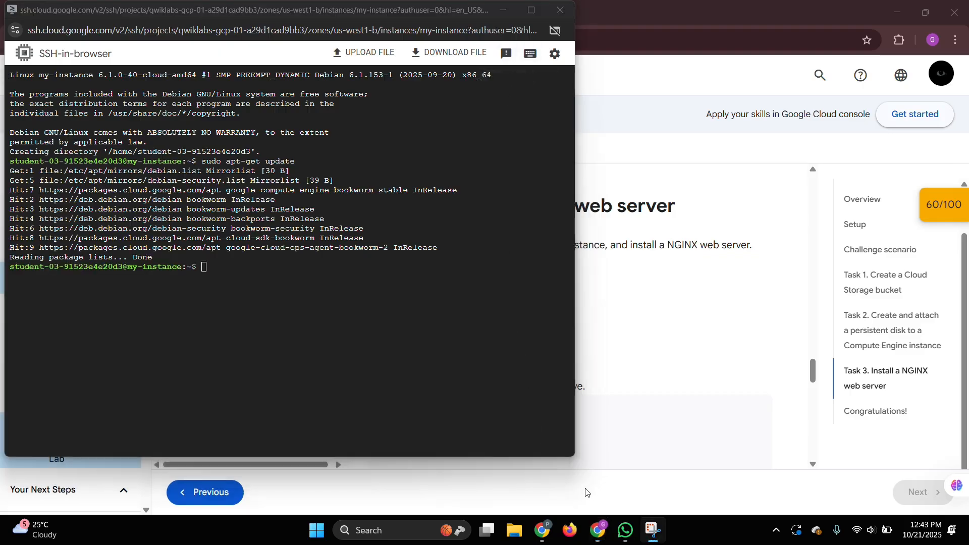
- Check the second step of Task 3 and install NGINX on the instance with sudo apt-get install -y nginx
mouse_move(598, 530)
click(528, 469)
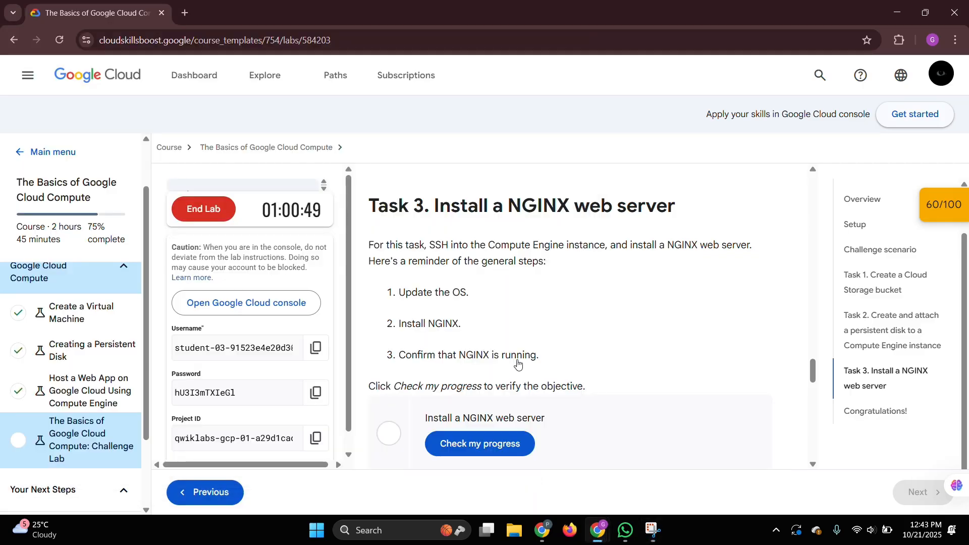
click(508, 25)
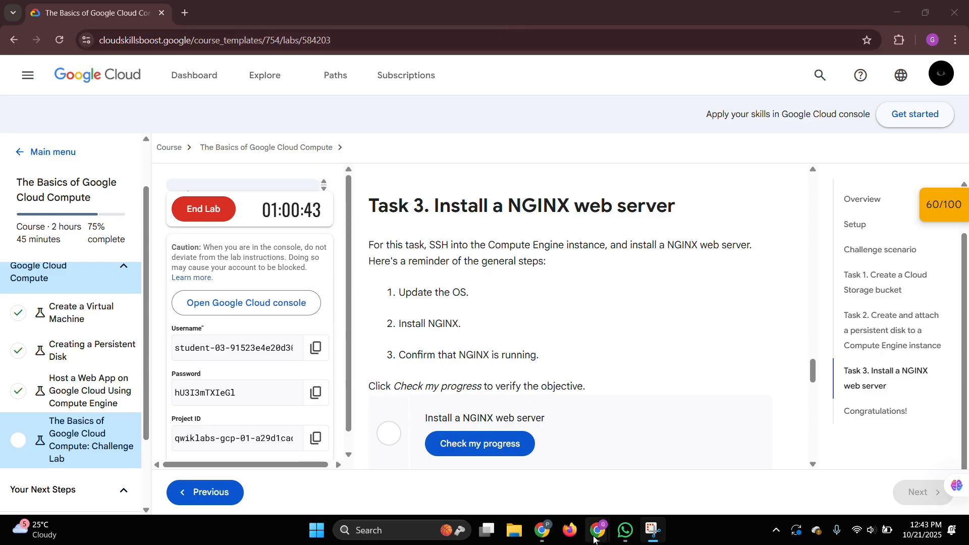
mouse_move(596, 530)
click(742, 465)
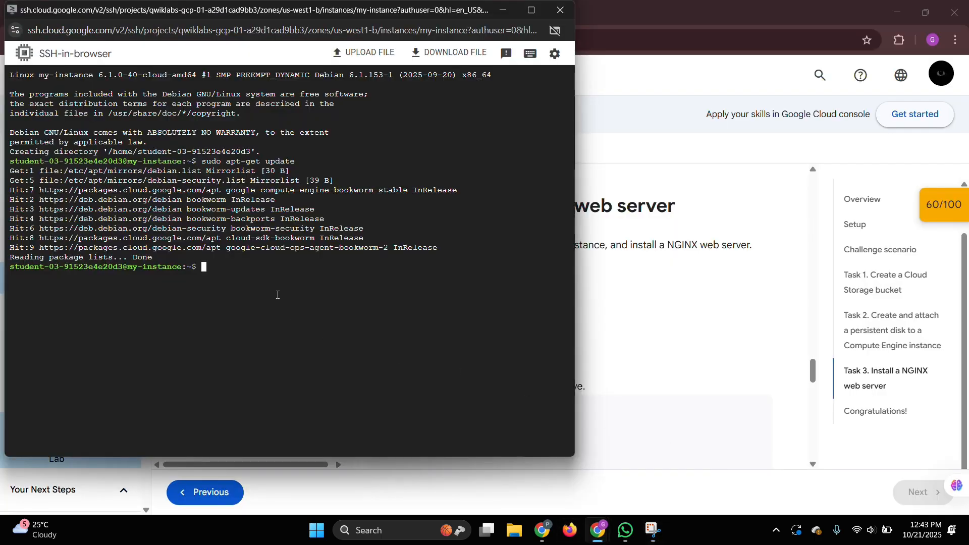
text(sudo apt)
text(-get install)
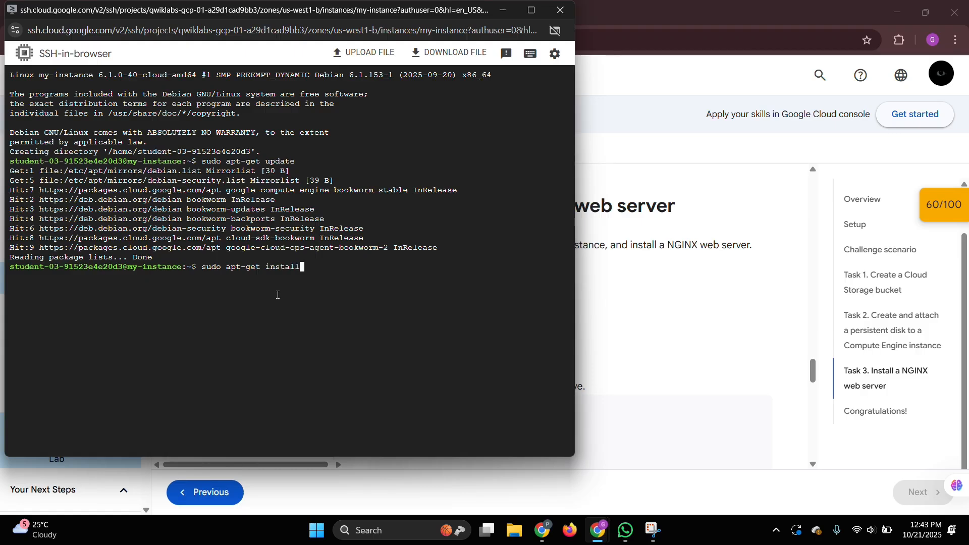
text( -y nginx)
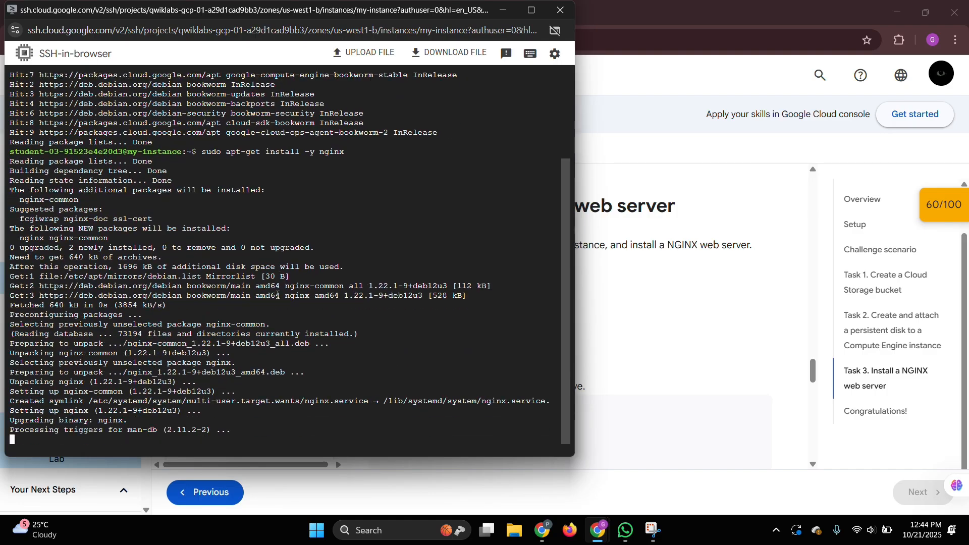
- Return to the lab page and run the progress check for the Install a NGINX web server objective
click(685, 369)
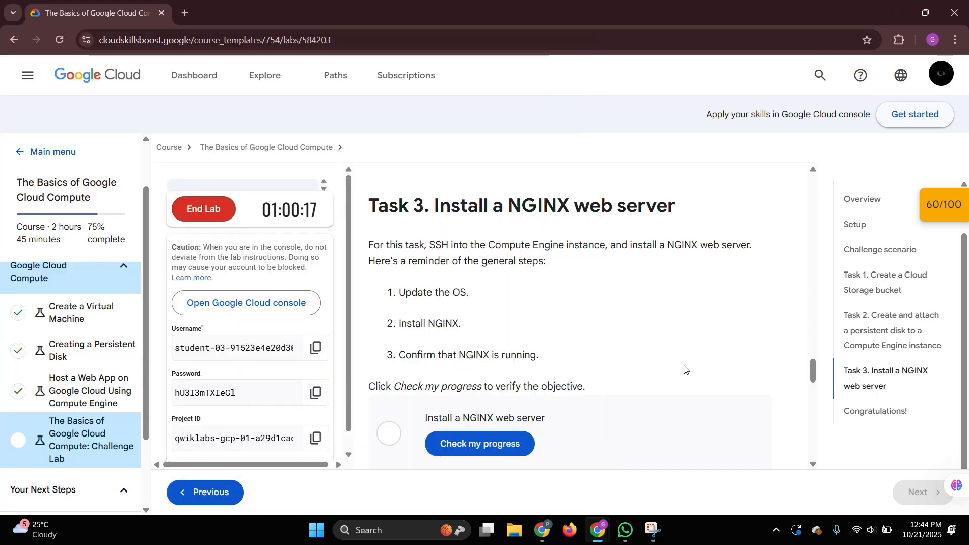
scroll(502, 407, down, 1)
click(477, 389)
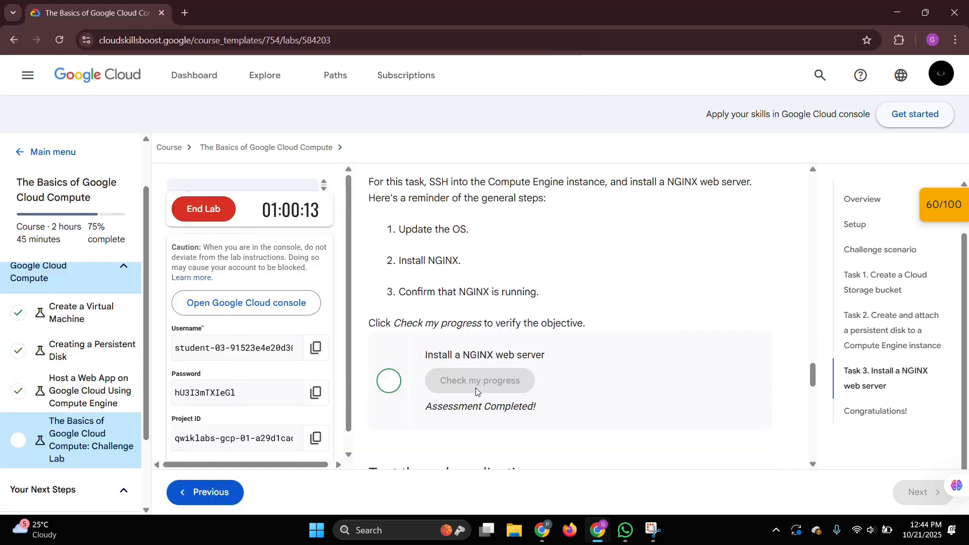
- Expand the lab's checkpoints list, recheck the NGINX web server checkpoint and collapse the list
click(961, 210)
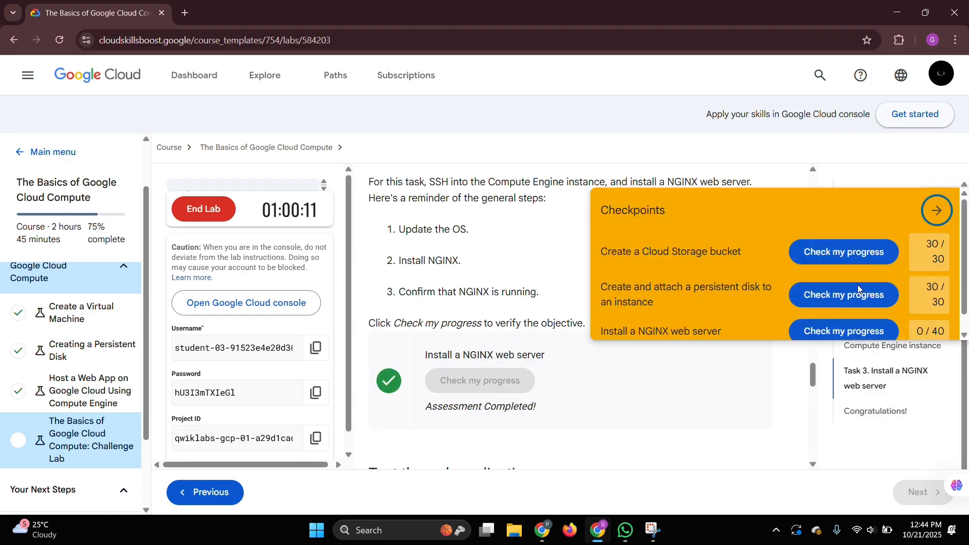
click(869, 331)
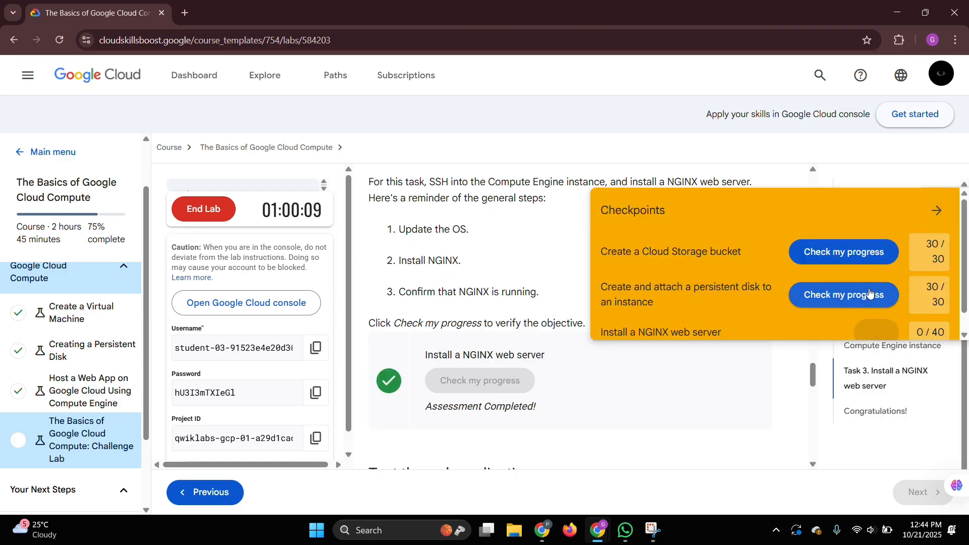
scroll(866, 295, down, 1)
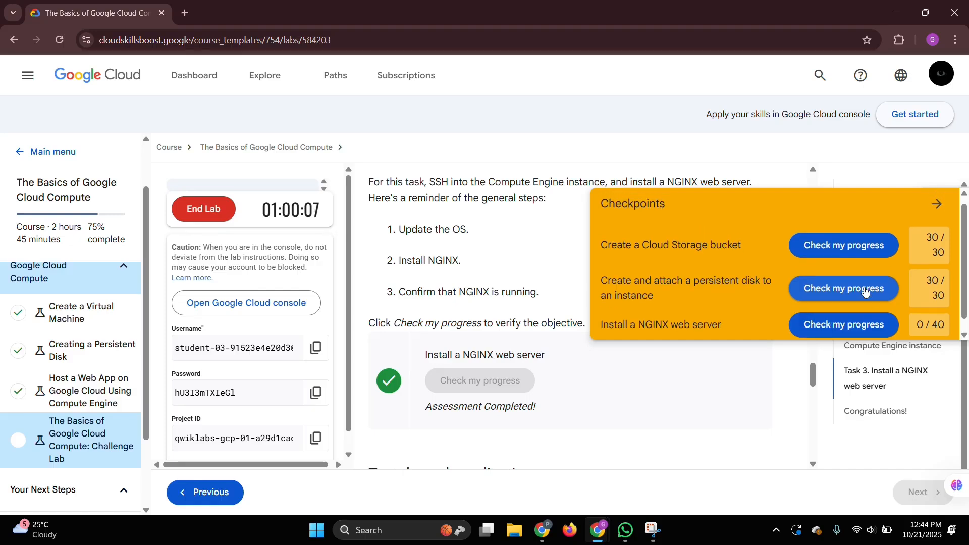
click(869, 310)
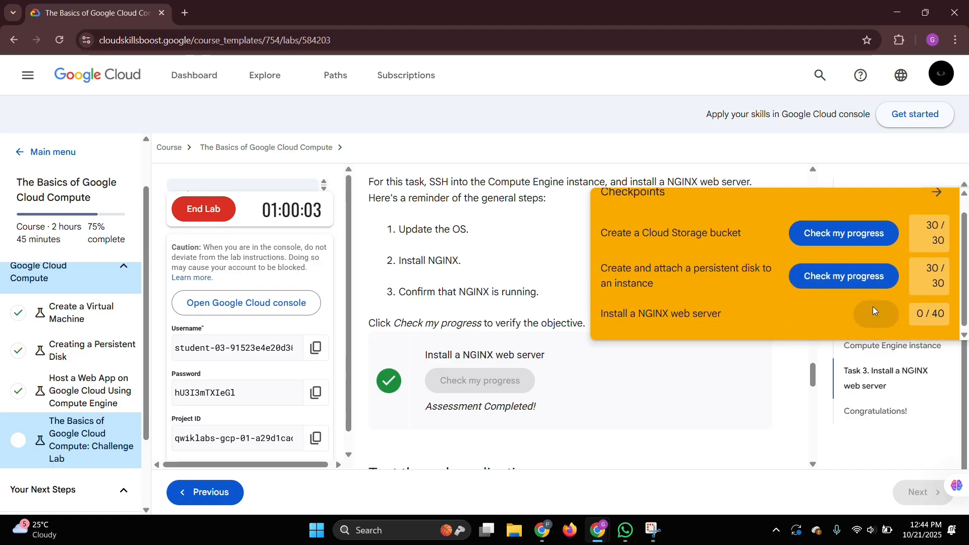
click(937, 217)
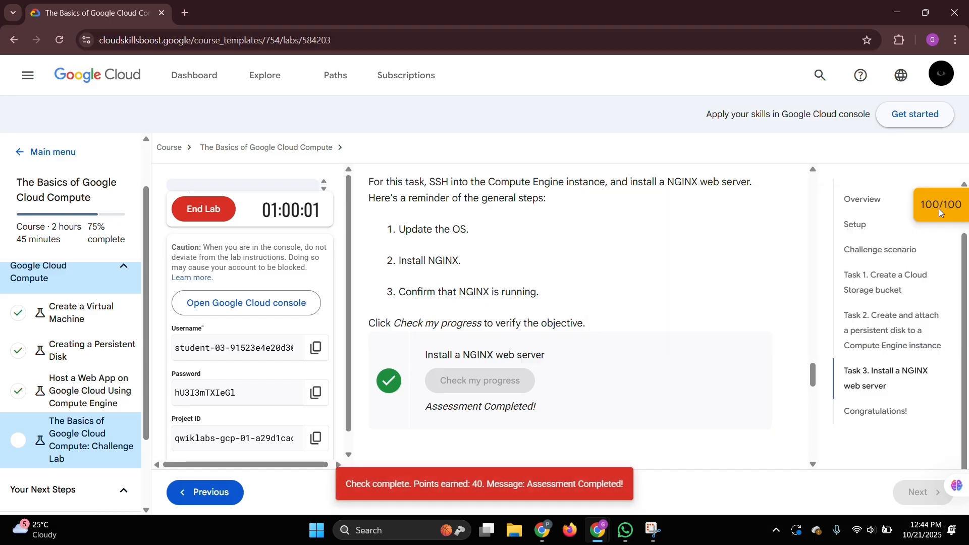
- End the lab and submit a five-star satisfaction rating without additional comments
scroll(627, 307, down, 1)
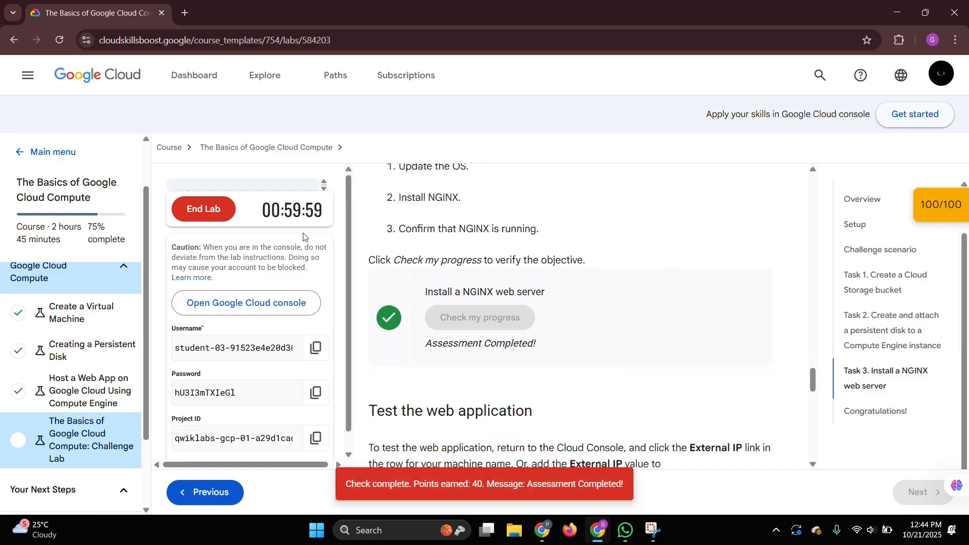
click(200, 211)
click(608, 329)
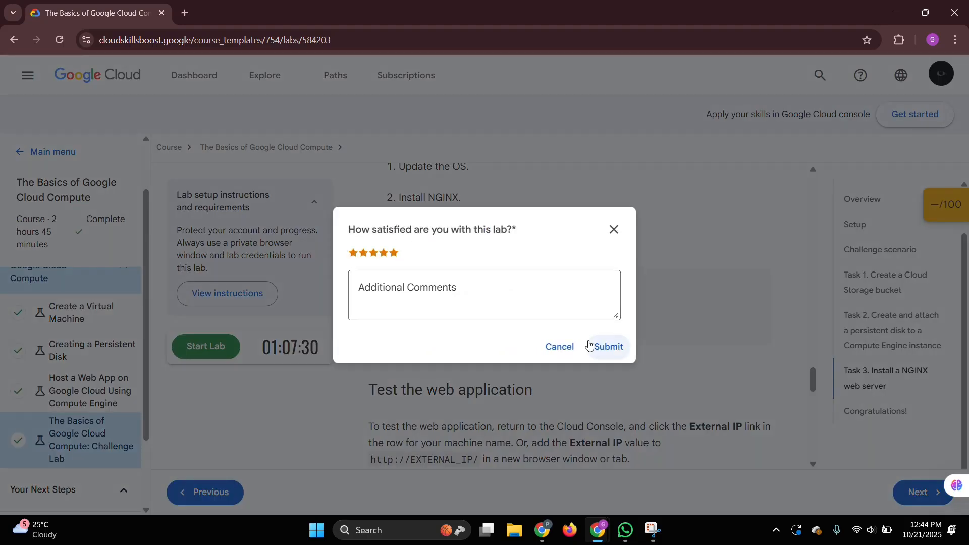
click(604, 347)
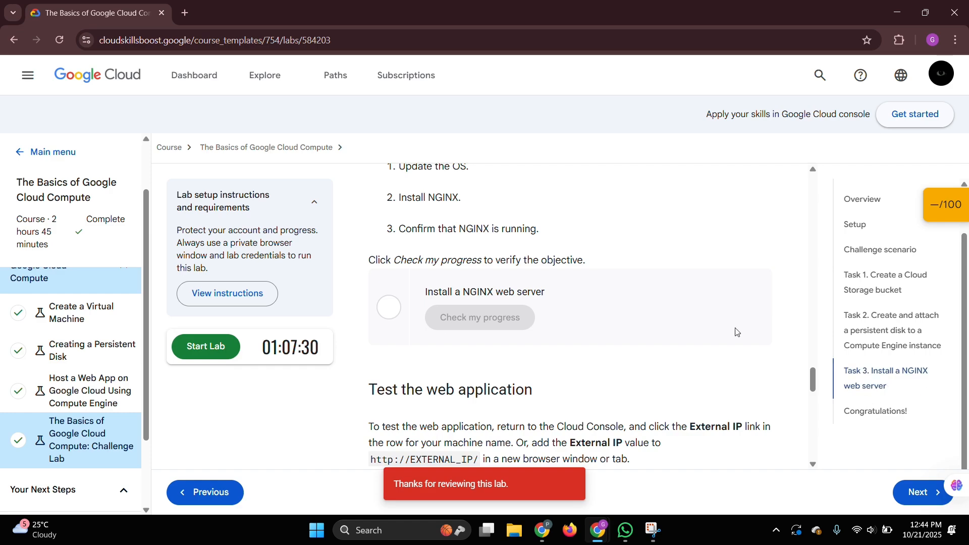
- Review the completed labs in the course outline and open the Course Badge page
scroll(104, 378, down, 3)
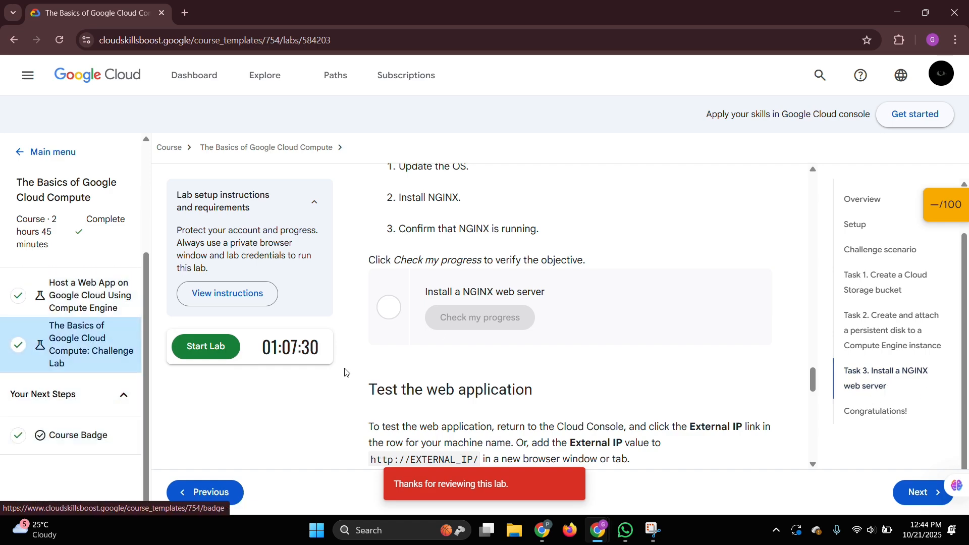
scroll(444, 325, up, 15)
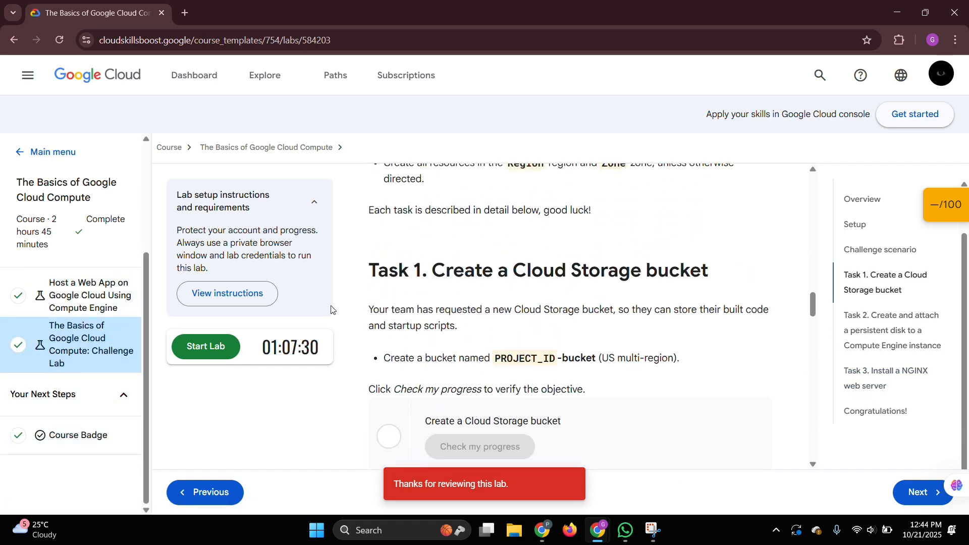
scroll(71, 353, up, 3)
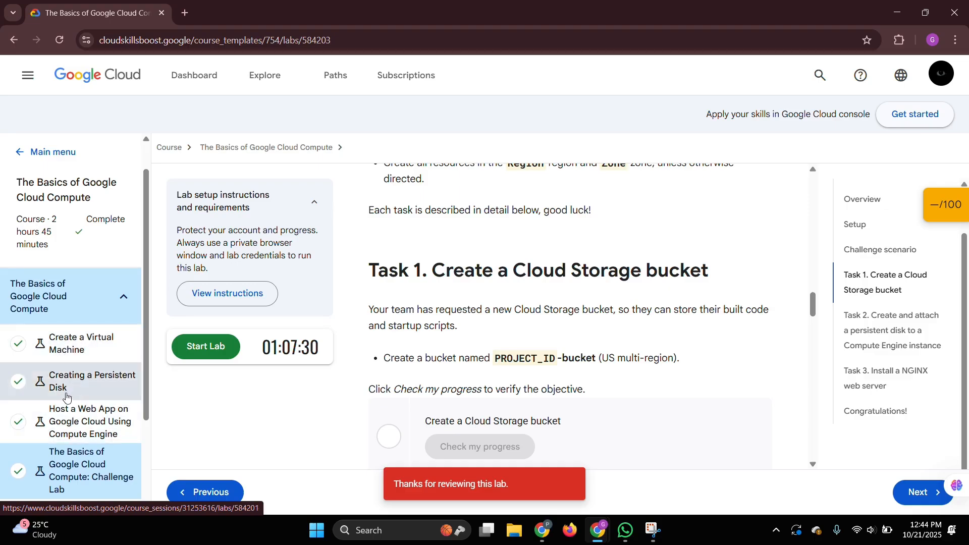
scroll(442, 255, down, 1)
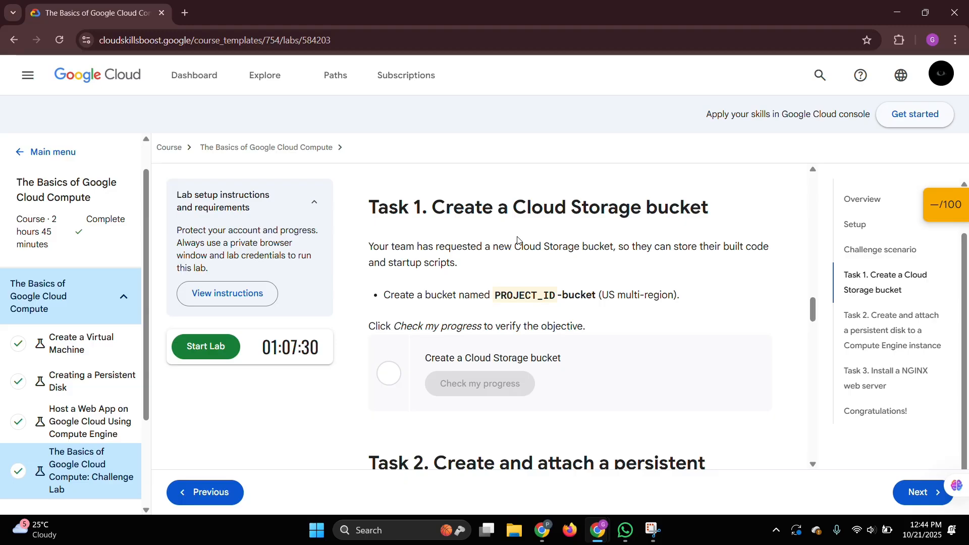
scroll(500, 302, down, 6)
scroll(479, 343, down, 5)
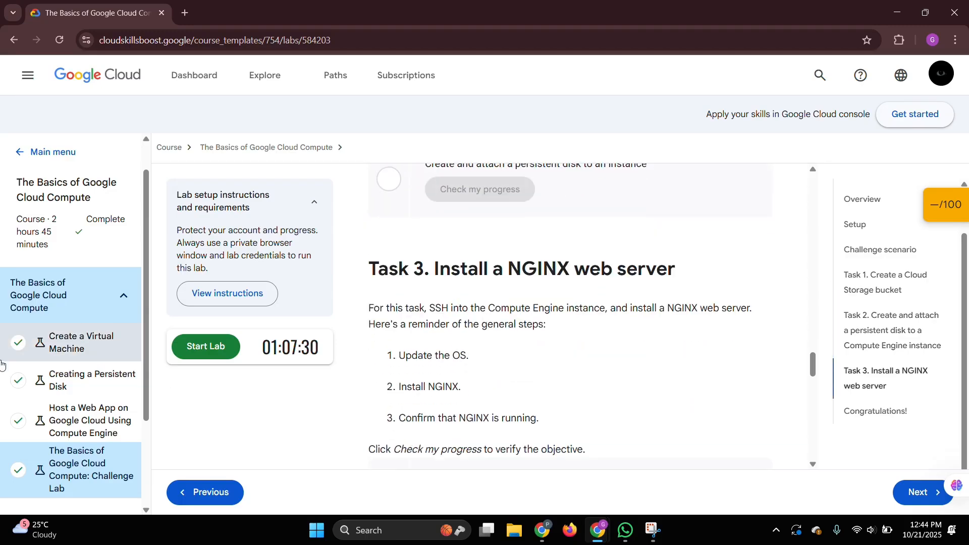
scroll(75, 434, down, 3)
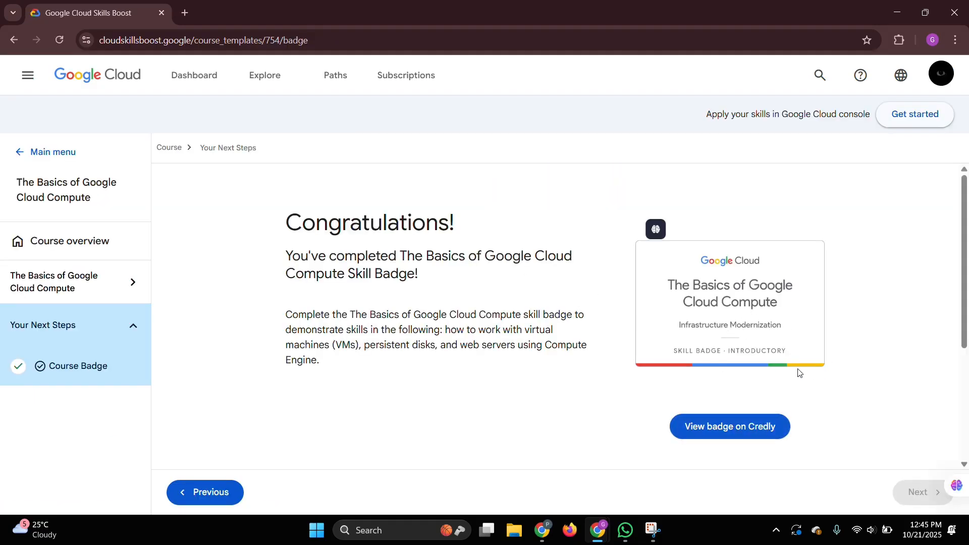
- Open the earned badge on Credly, rejecting all optional cookies and continuing with Google, and look through the badge page
click(720, 434)
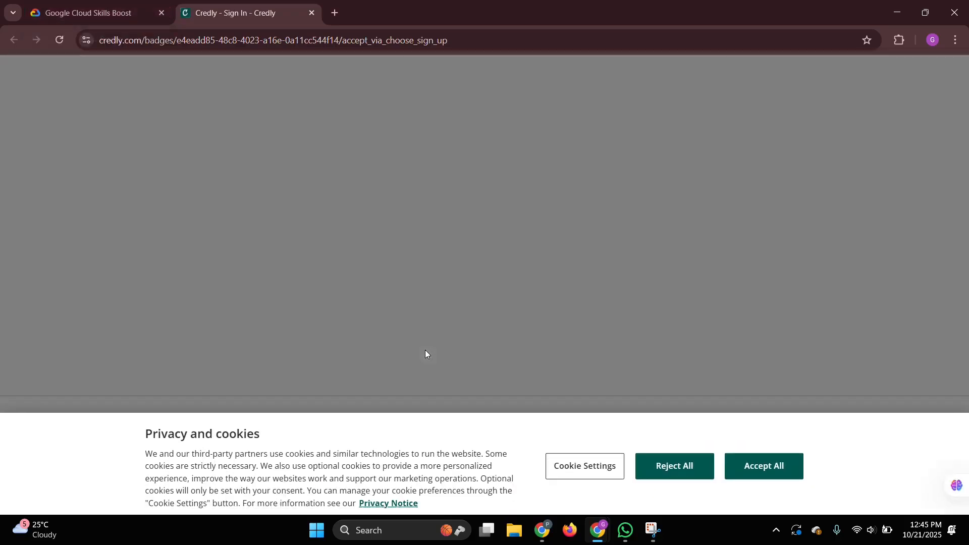
click(648, 465)
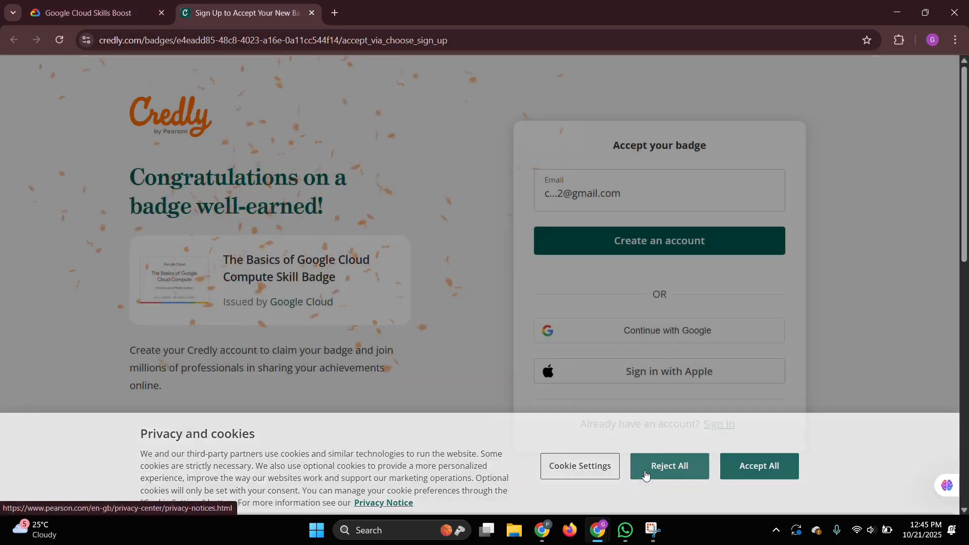
click(613, 329)
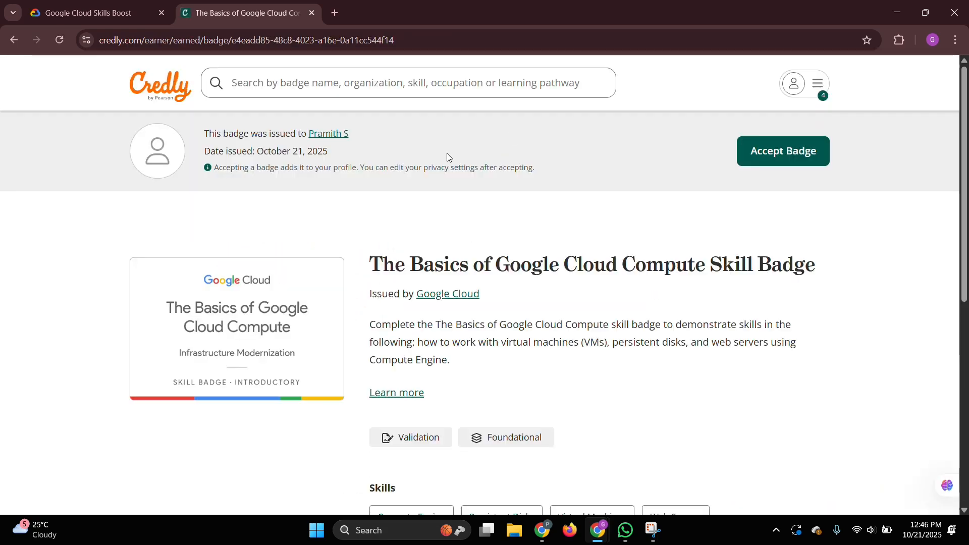
scroll(447, 151, down, 7)
scroll(627, 324, up, 7)
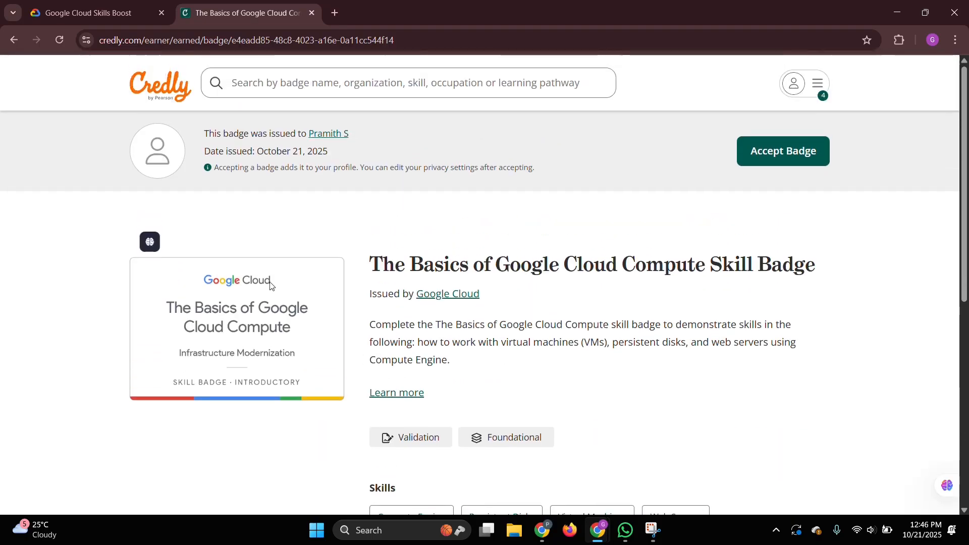